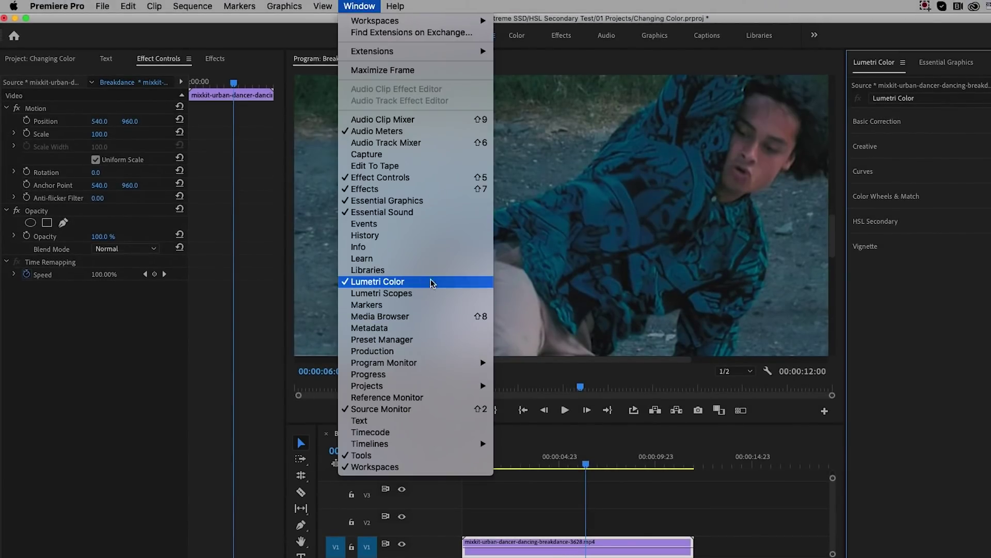
Shift the blue range strongly on the Hue vs Hue curve in Lumetri Color to recolor the dancer's shirt.
left_click(873, 61)
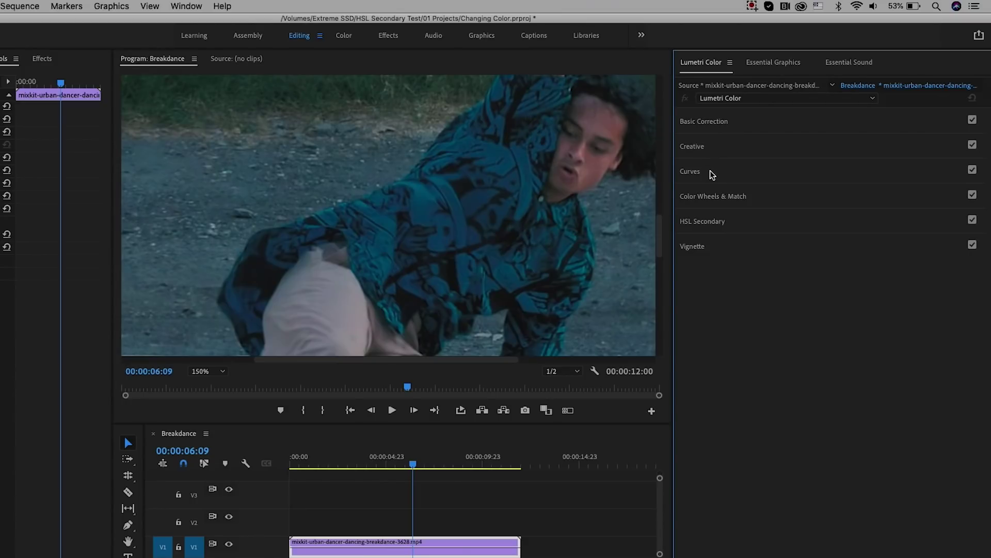
left_click(713, 173)
left_click(684, 401)
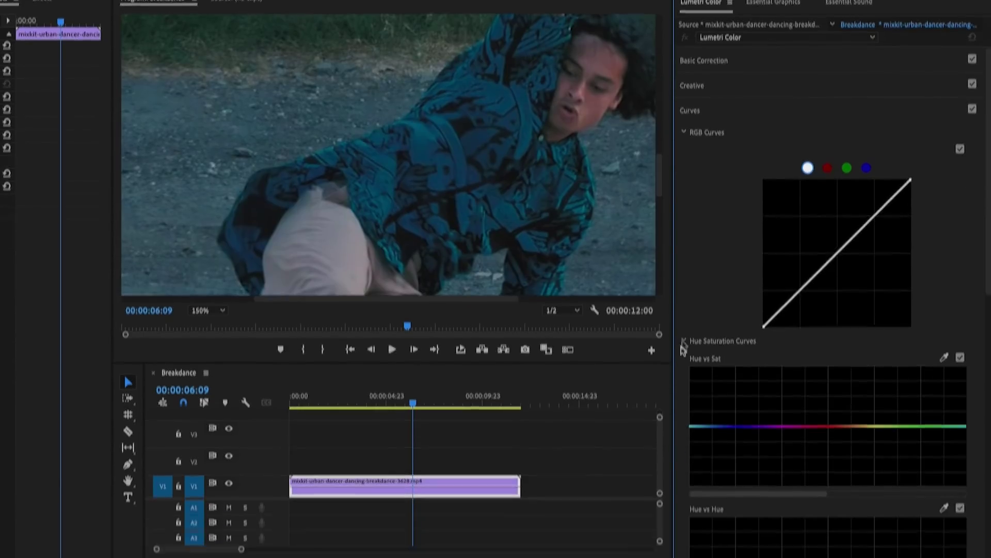
scroll(678, 444, "down", 5)
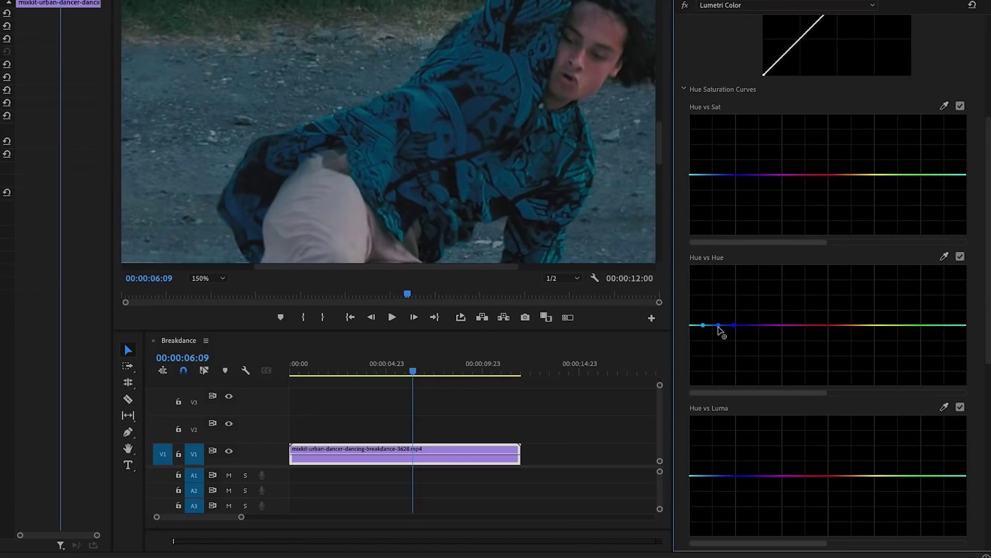
left_click_drag(719, 325, 719, 264)
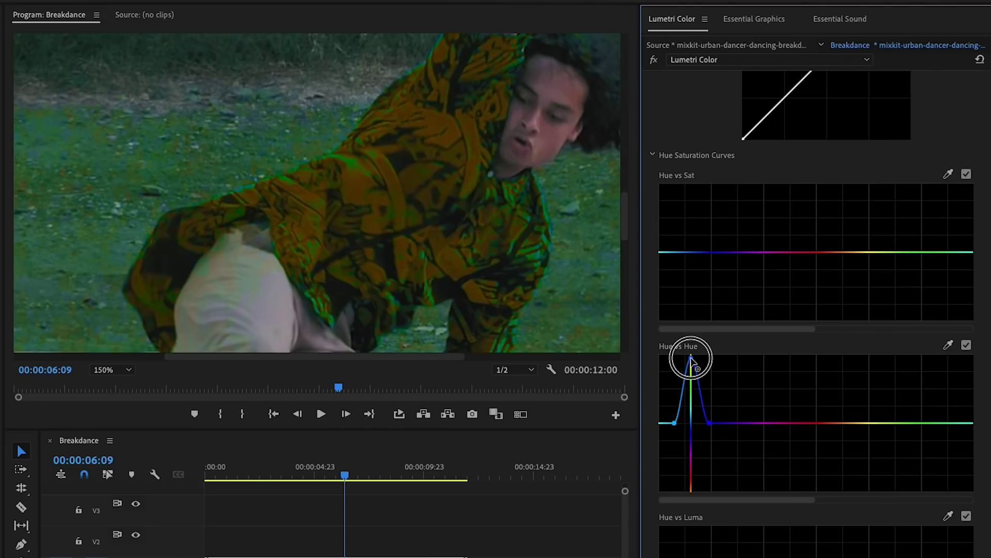
left_click_drag(691, 358, 676, 403)
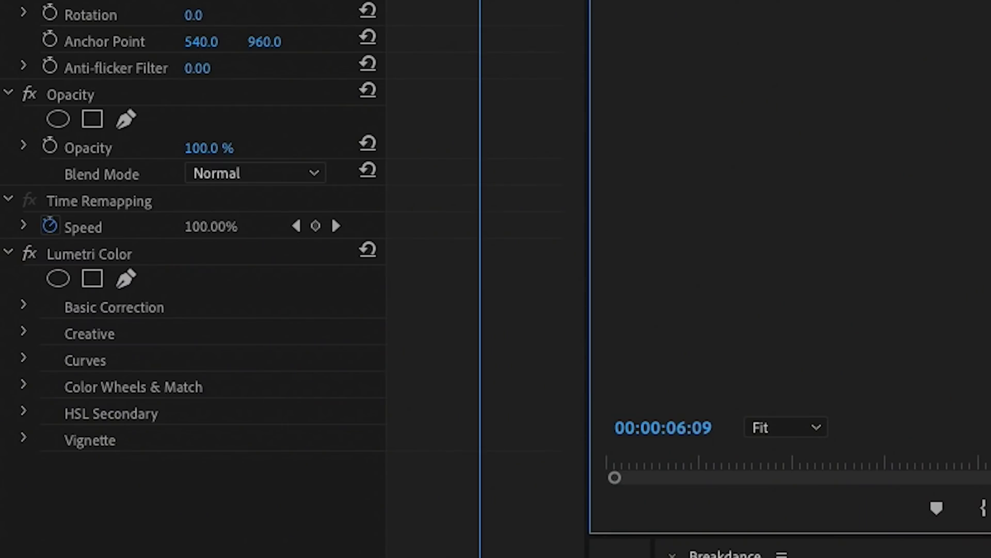
Delete the Lumetri Color effect from the breakdance clip.
left_click(121, 257)
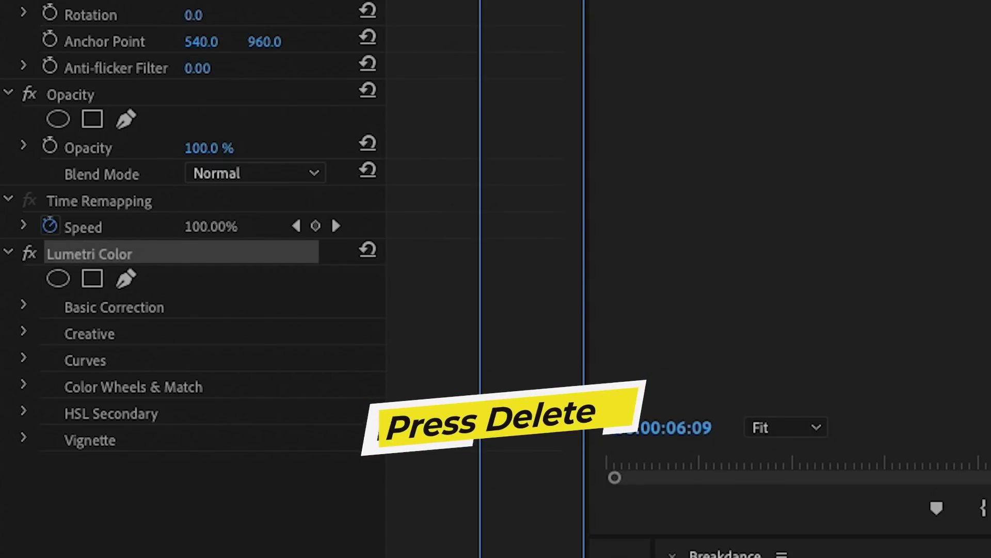
key("Delete")
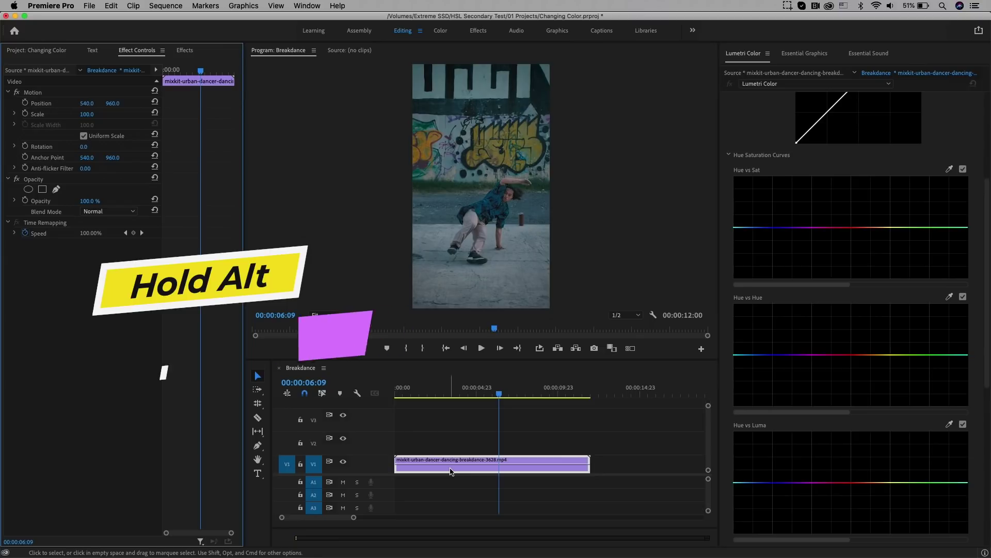
Duplicate the breakdance clip onto track V2 directly above the original and hide track V1.
left_click_drag(450, 471, 466, 456)
left_click(472, 453)
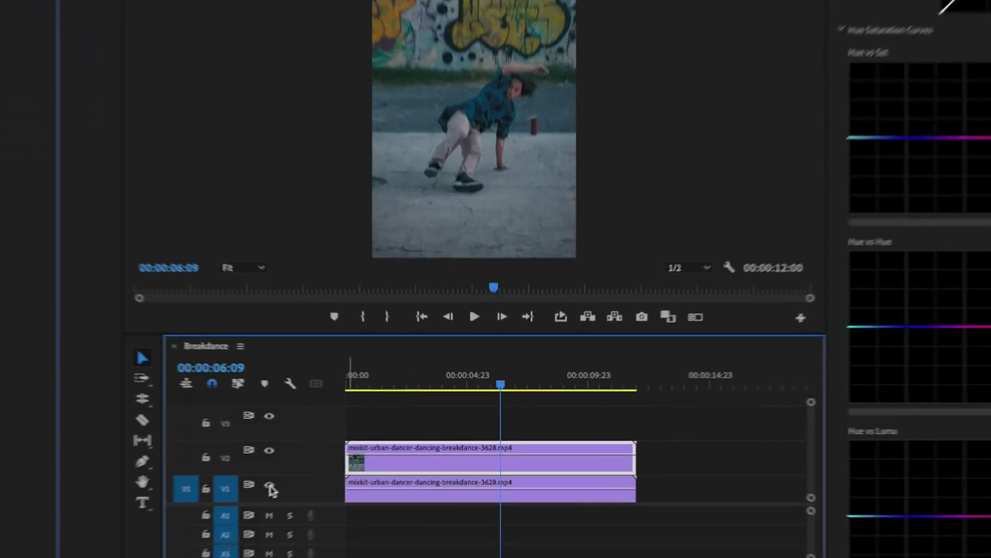
left_click(250, 495)
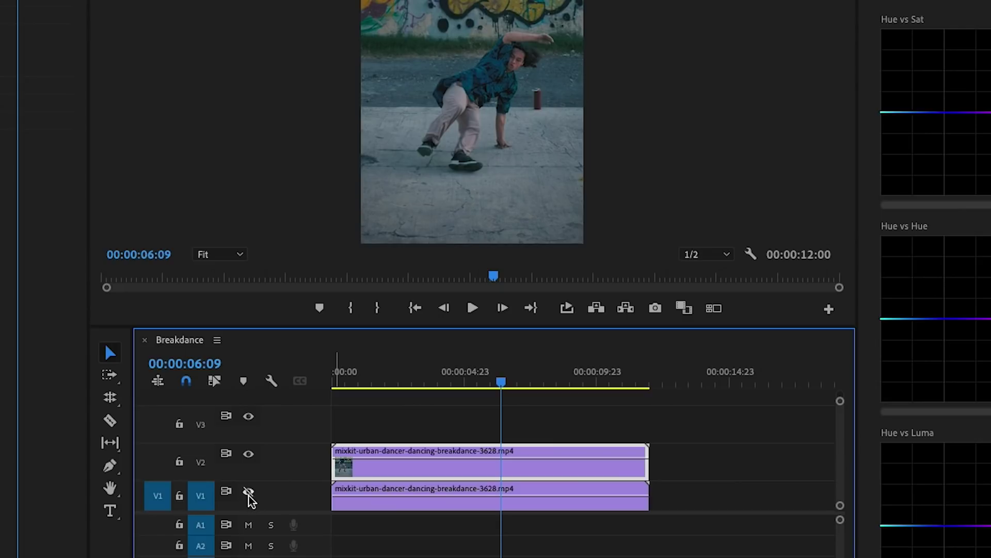
Cut the V2 clip with the Razor tool at 00:00:02:22 and 00:00:07:00.
left_click_drag(355, 382, 414, 400)
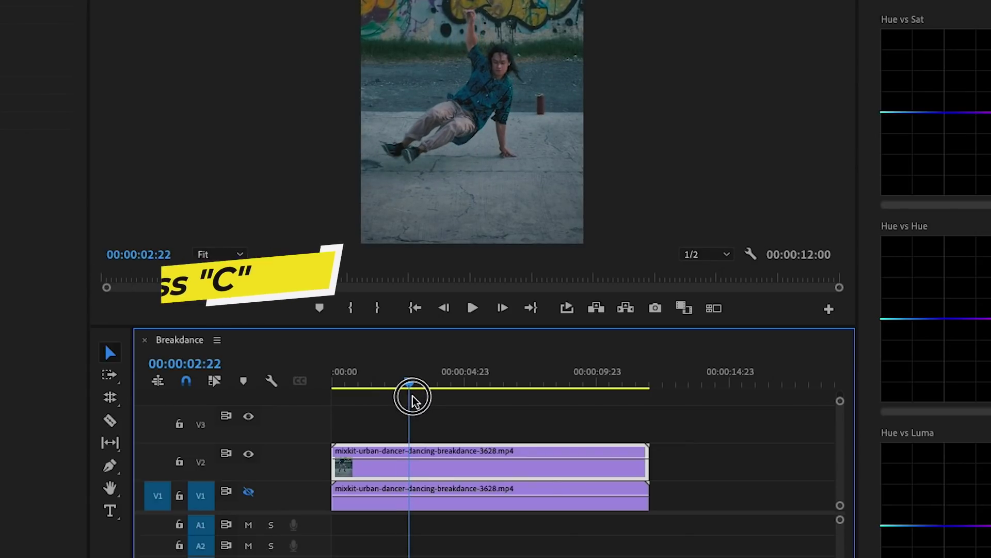
key("c")
left_click(417, 468)
left_click_drag(409, 380, 521, 388)
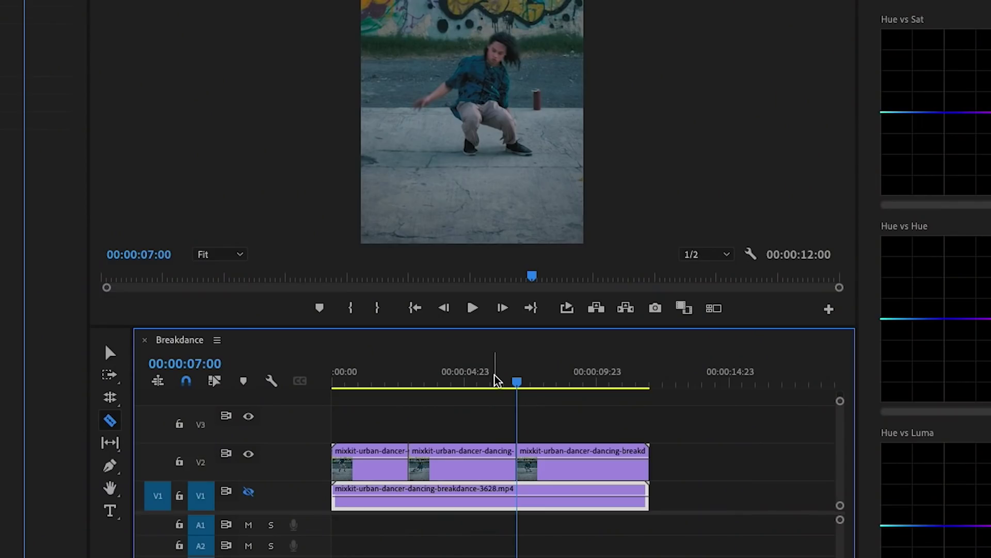
Replace the middle segment of the V2 clip with an After Effects composition.
left_click_drag(496, 380, 437, 381)
key("v")
left_click(462, 478)
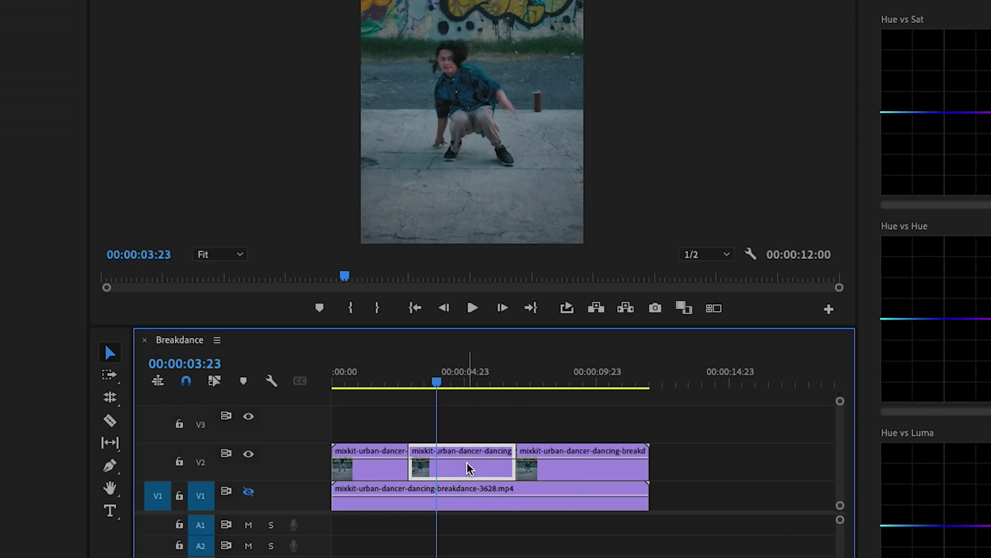
right_click(469, 468)
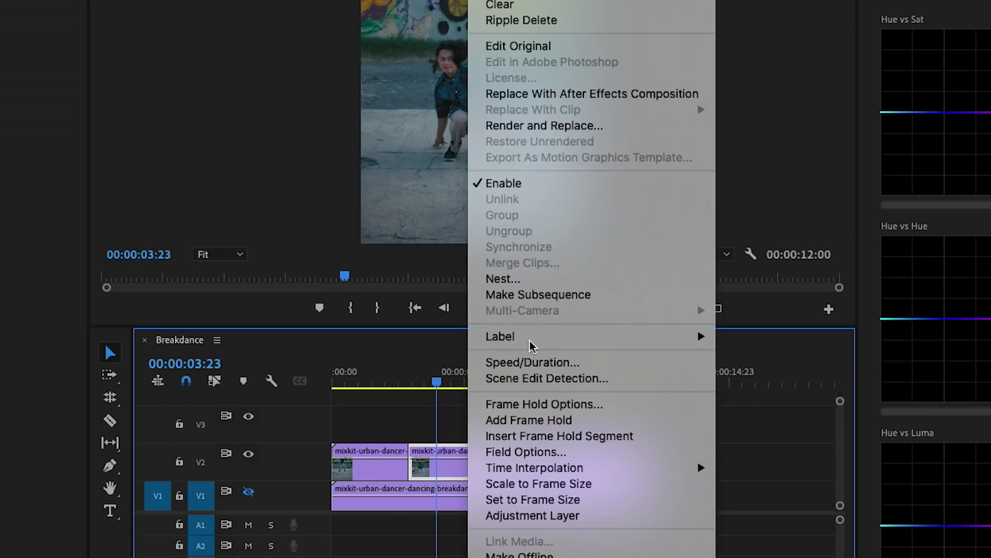
left_click(648, 94)
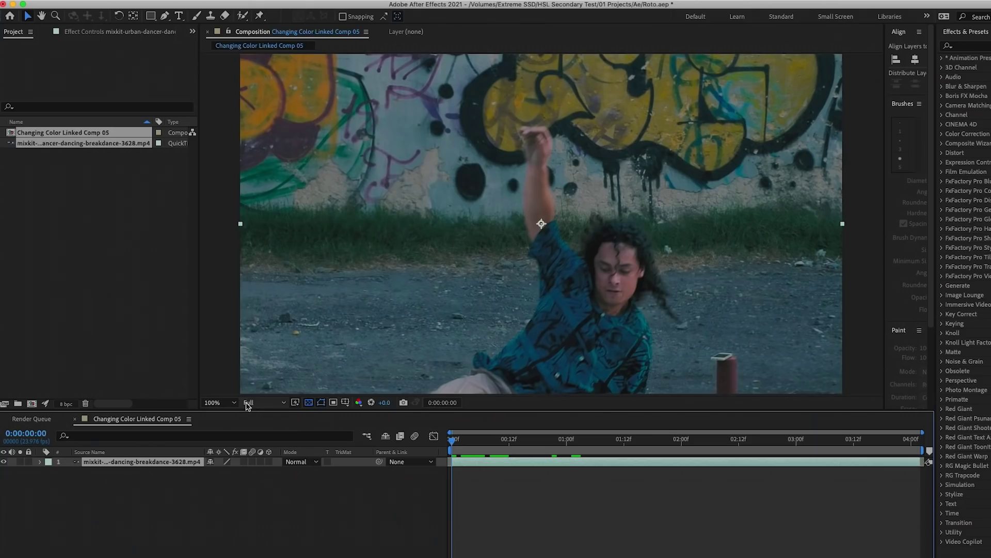
Adjust the viewer magnification, return to the first frame, and open the breakdance footage layer in its Layer viewer.
left_click(227, 403)
left_click(223, 205)
mouse_move(467, 452)
left_mouse_down()
mouse_move(461, 440)
mouse_move(529, 450)
mouse_move(452, 446)
left_mouse_up()
double_click(77, 462)
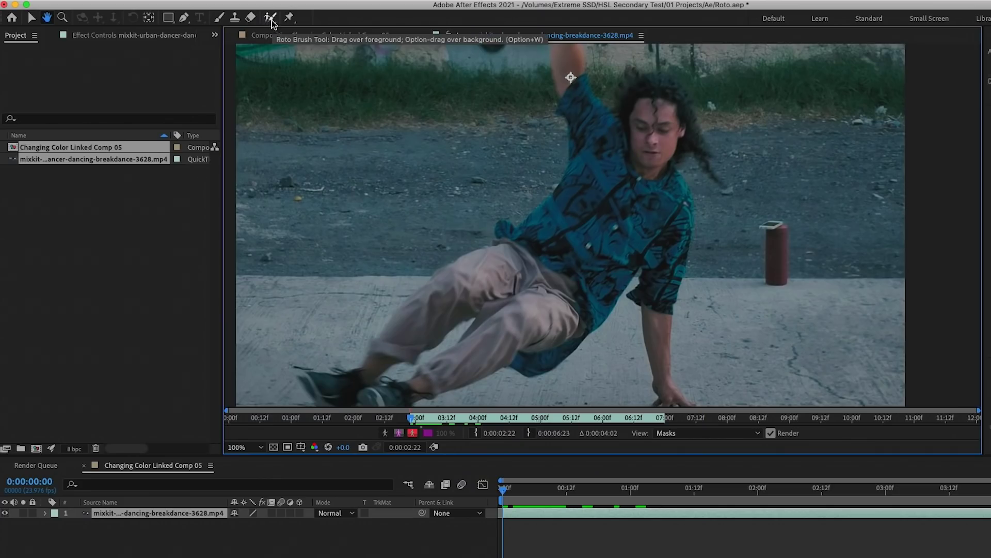
Paint Roto Brush foreground strokes over the dancer's blue shirt on the first frame to select it.
left_click(273, 23)
mouse_move(577, 155)
left_mouse_down()
mouse_move(581, 84)
mouse_move(617, 161)
mouse_move(668, 178)
mouse_move(676, 260)
mouse_move(642, 290)
mouse_move(624, 269)
mouse_move(594, 289)
mouse_move(519, 227)
mouse_move(580, 158)
left_mouse_up()
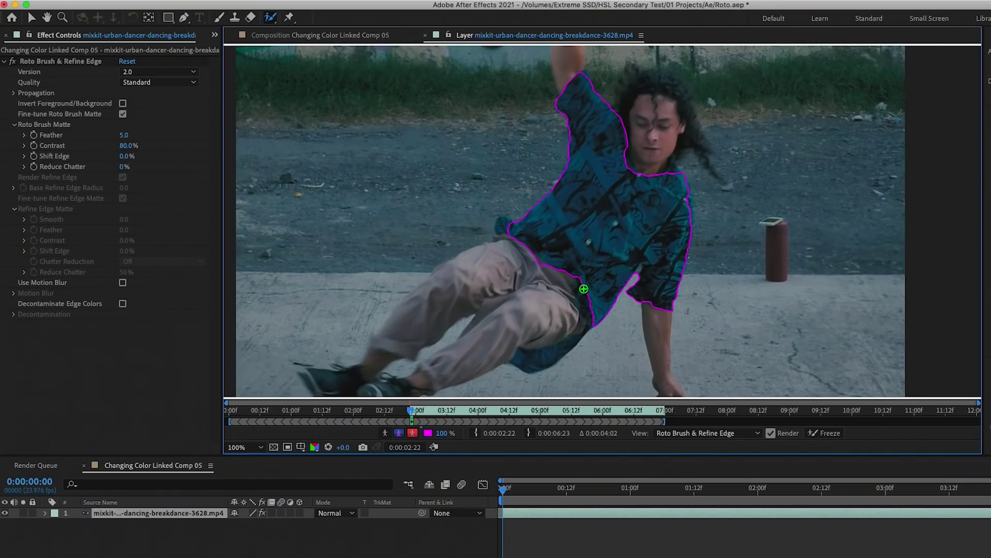
left_click_drag(577, 327, 516, 362)
mouse_move(624, 165)
left_mouse_down()
mouse_move(641, 148)
mouse_move(671, 157)
left_mouse_up()
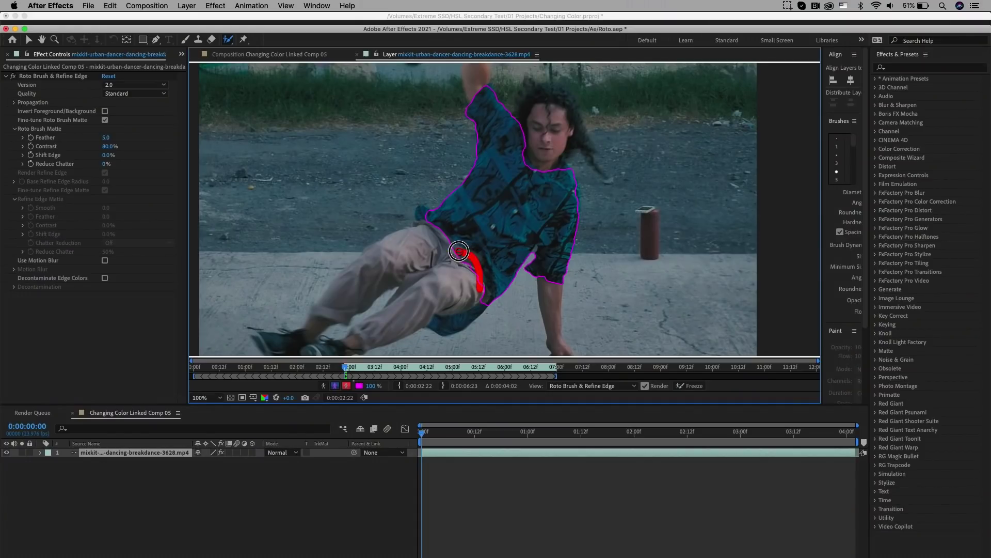
Refine the first-frame Roto Brush selection by subtracting the trousers along the shirt hem and adding the lower shirt tail.
left_click_drag(448, 247, 448, 247)
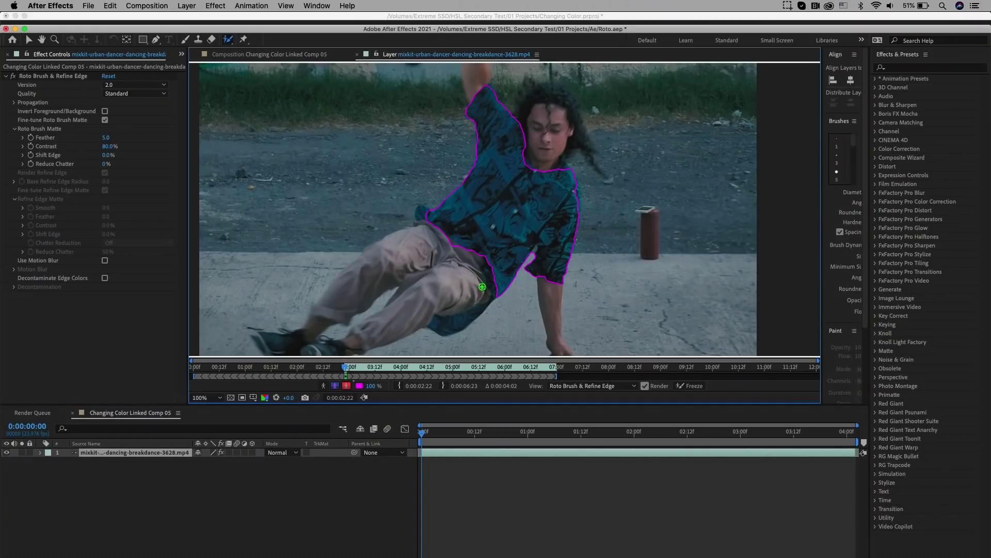
left_click_drag(491, 268, 495, 280)
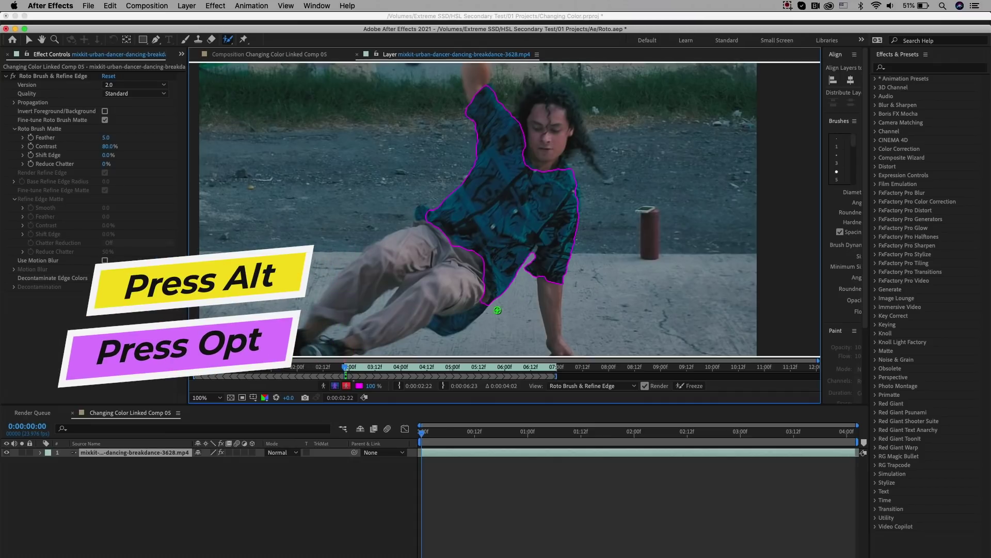
key("alt")
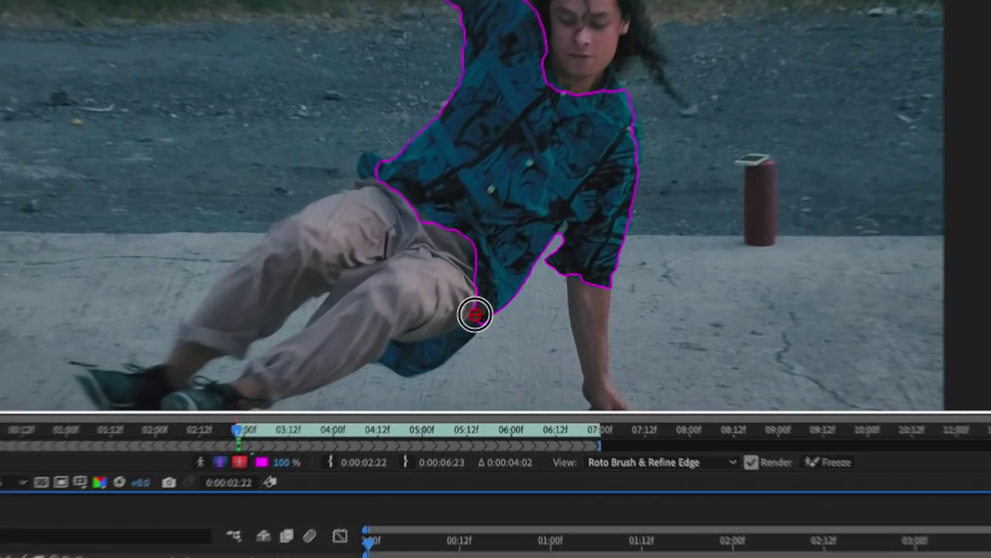
left_click_drag(478, 305, 474, 312)
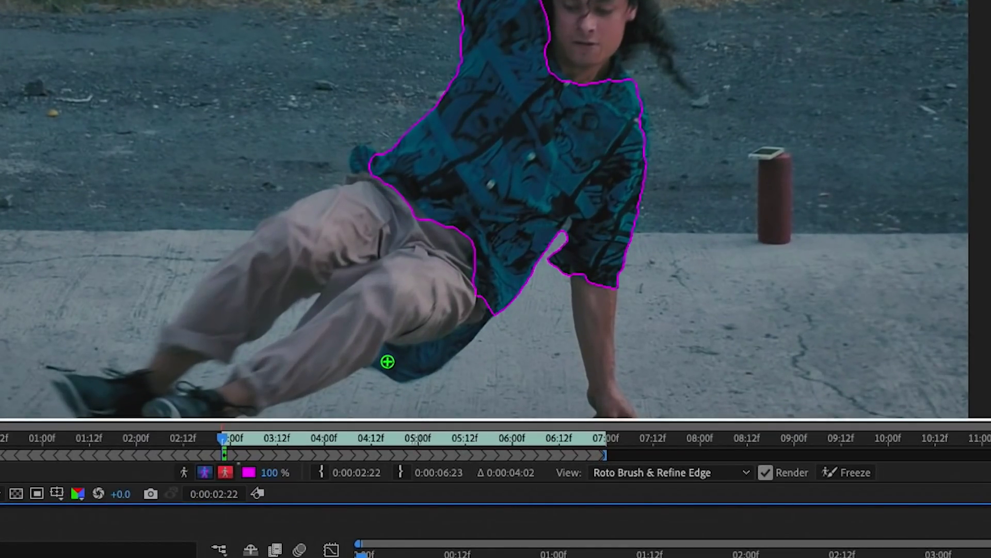
mouse_move(388, 361)
left_mouse_down()
mouse_move(422, 365)
mouse_move(461, 336)
left_mouse_up()
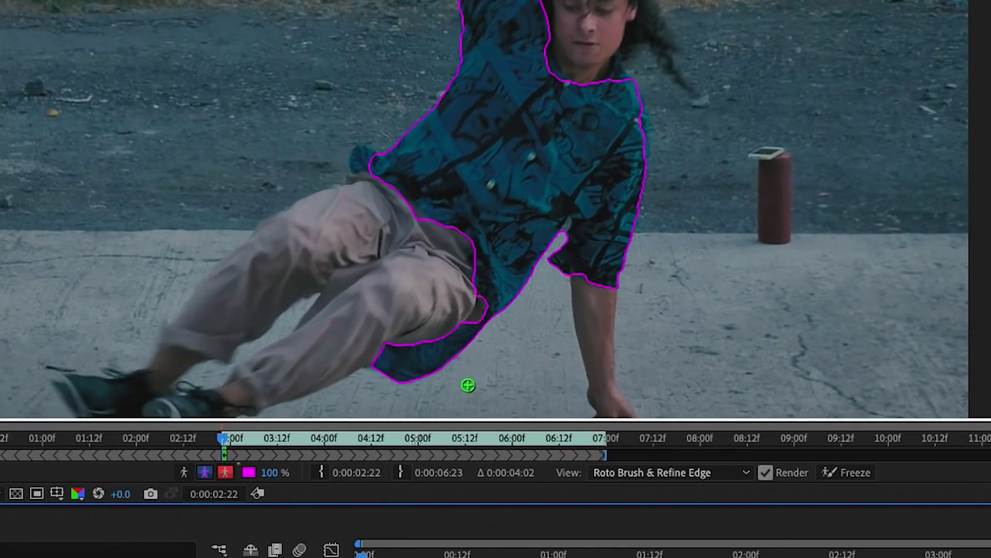
Advance through the propagated frames to 0:00:03:04 and add the missing shirt tail below the trousers with the Roto Brush.
key("space")
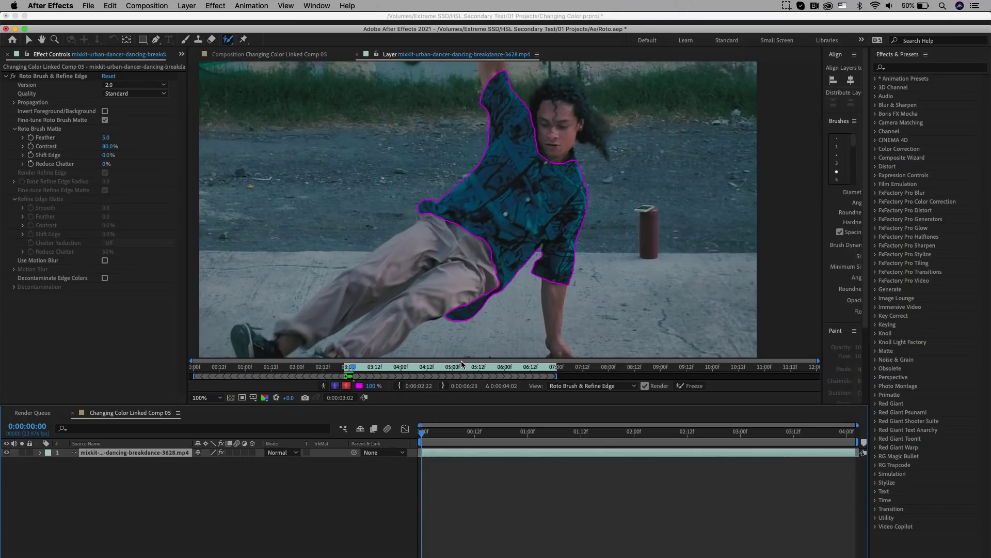
key("Page_Up")
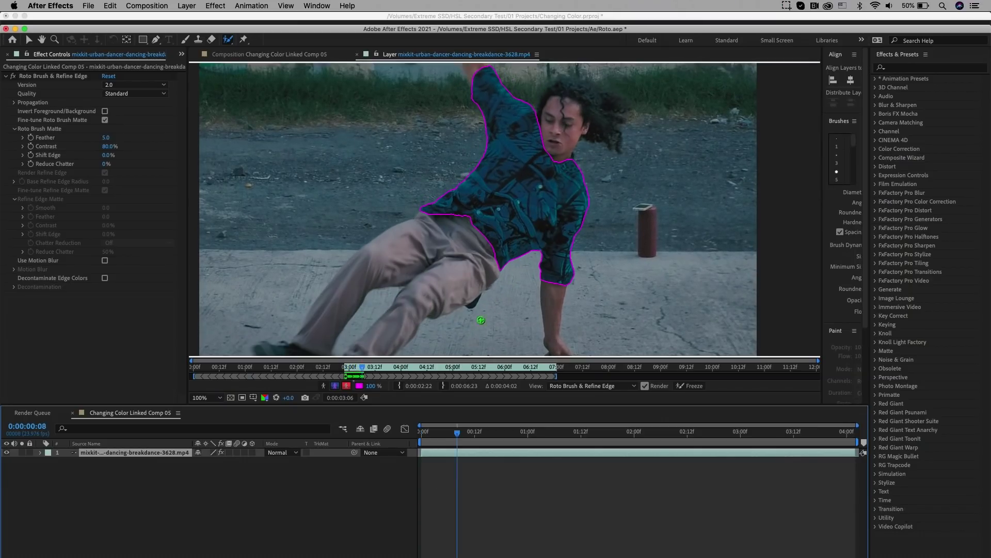
key("z")
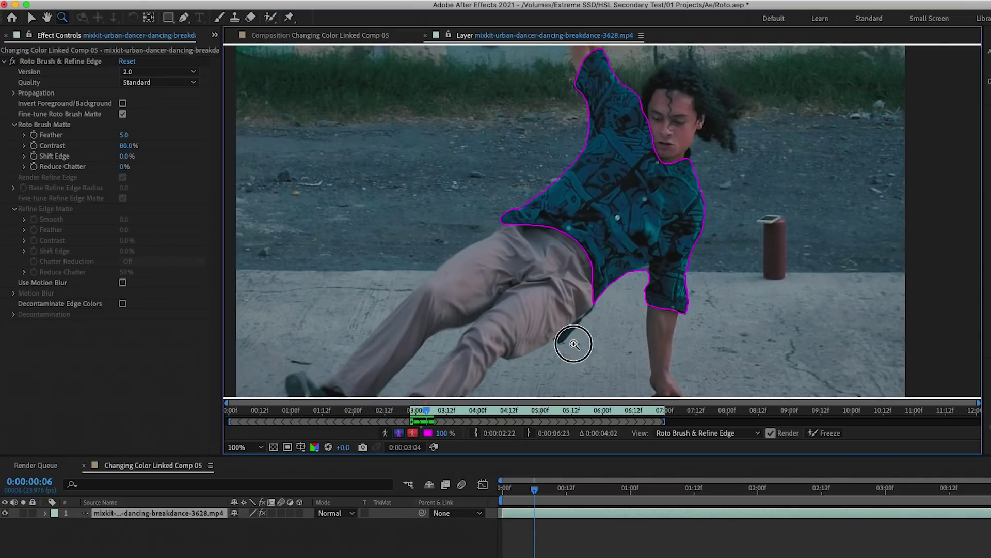
left_click(571, 343)
left_click(618, 217)
left_click(270, 17)
left_click_drag(542, 259, 594, 220)
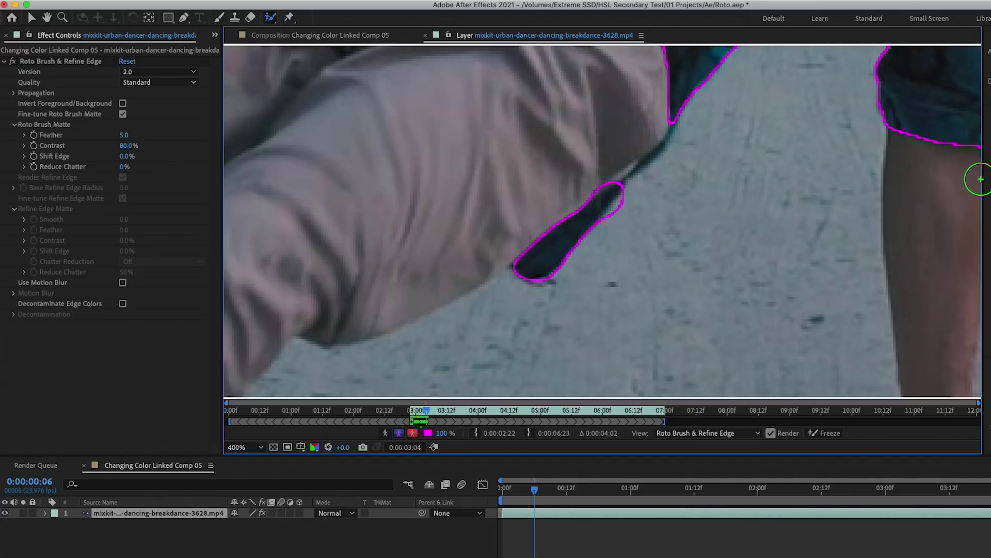
Widen the Brushes panel, refine the thin shirt tail with Roto Brush strokes, and play through the propagated selection.
left_click_drag(982, 174, 885, 161)
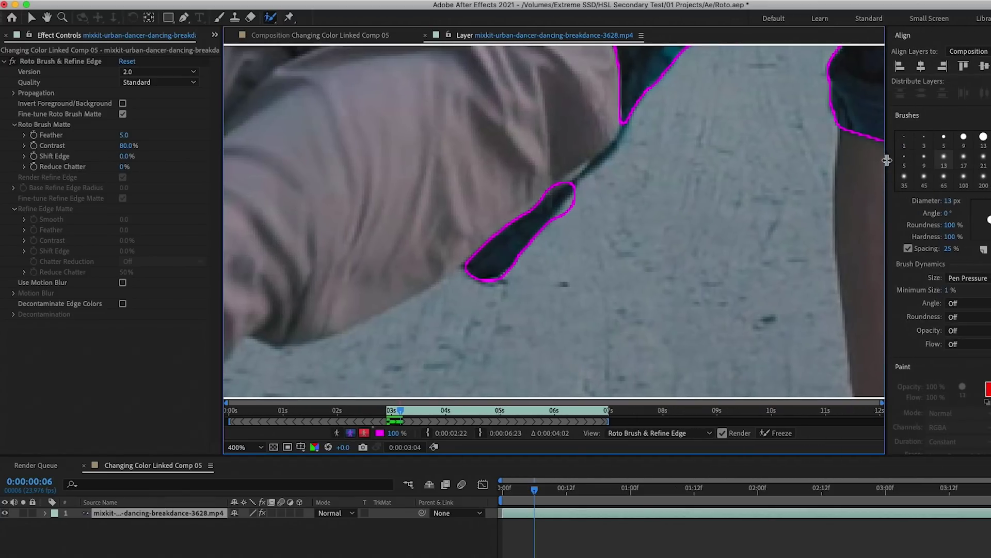
left_click_drag(569, 217, 573, 187)
left_click_drag(624, 123, 625, 121)
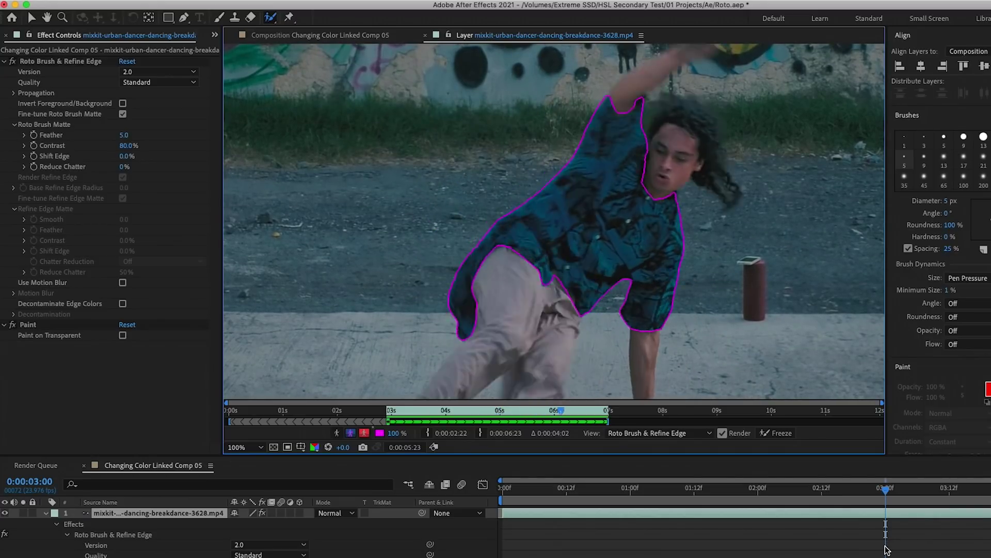
key("space")
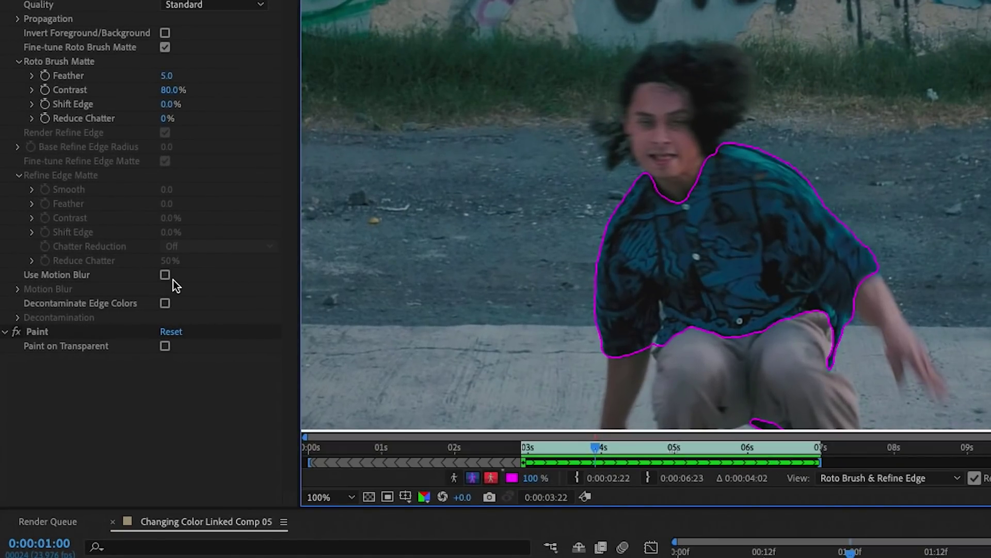
Enable Use Motion Blur for the Roto Brush effect and set the matte's Shift Edge to 50%.
left_click(169, 277)
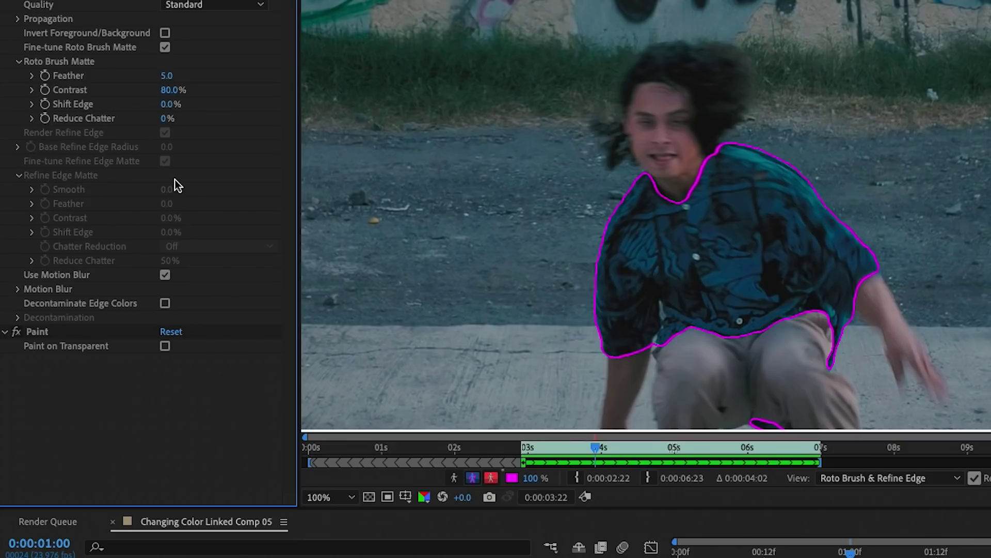
left_click(168, 105)
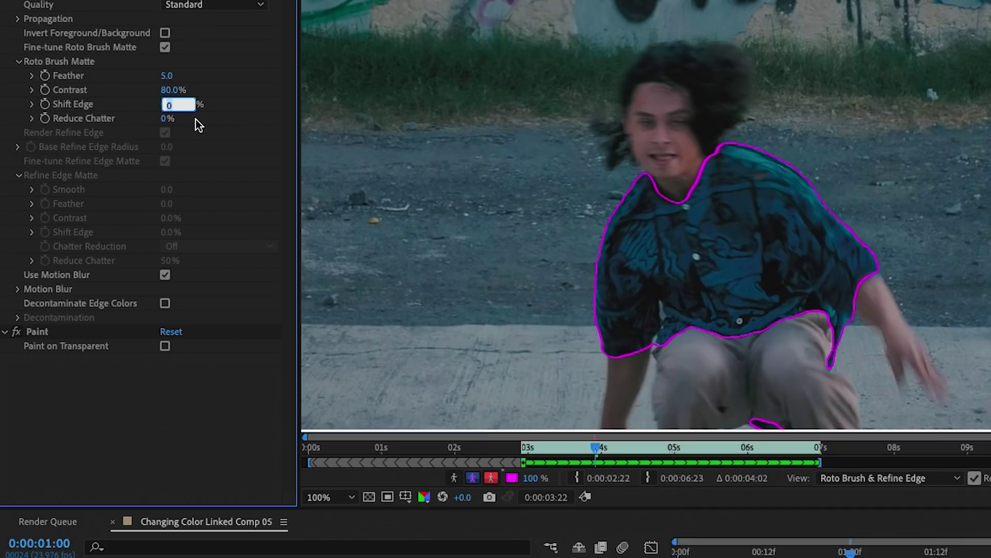
type("50")
key("Return")
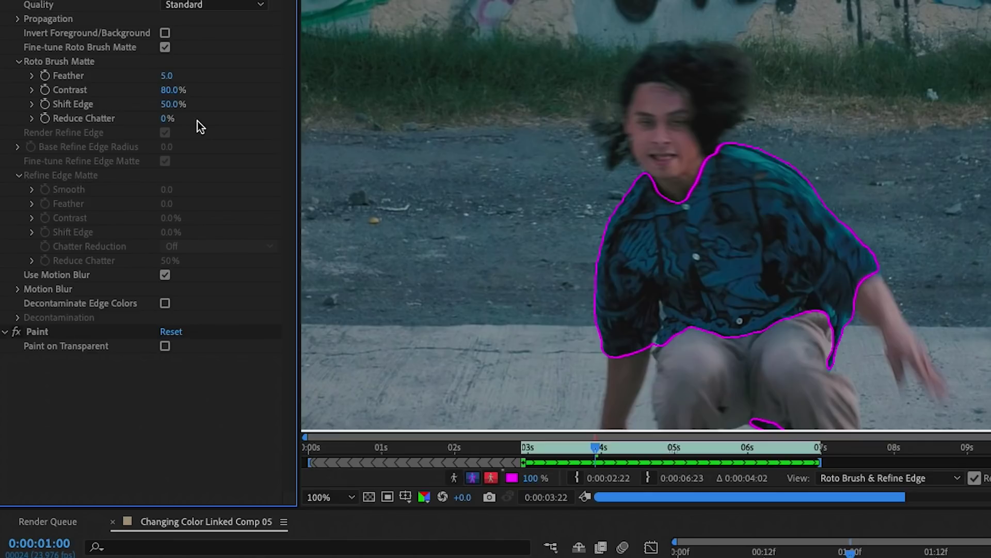
Try the Roto Brush matte's Shift Edge at 100% and at 25%.
left_click_drag(170, 104, 215, 107)
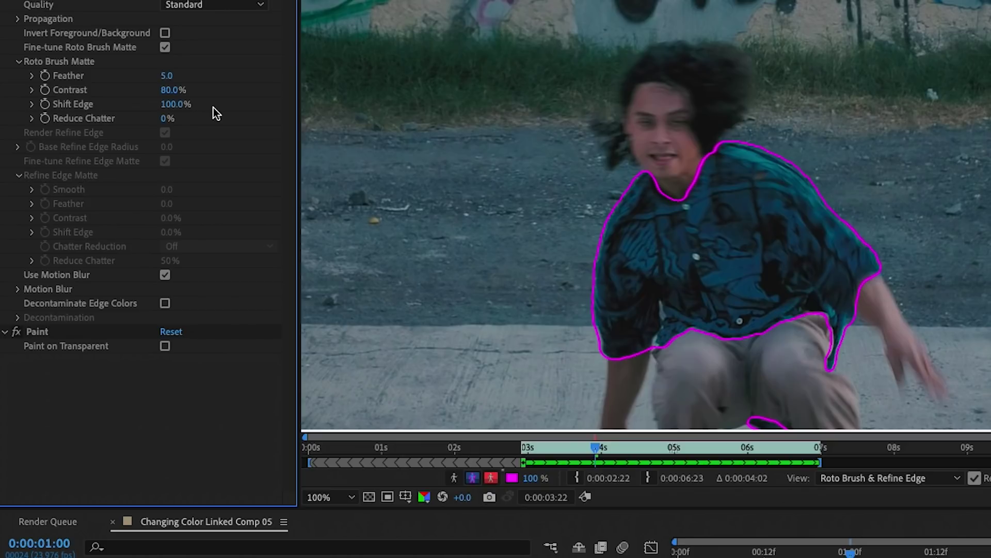
left_click(173, 104)
type("25")
key("Return")
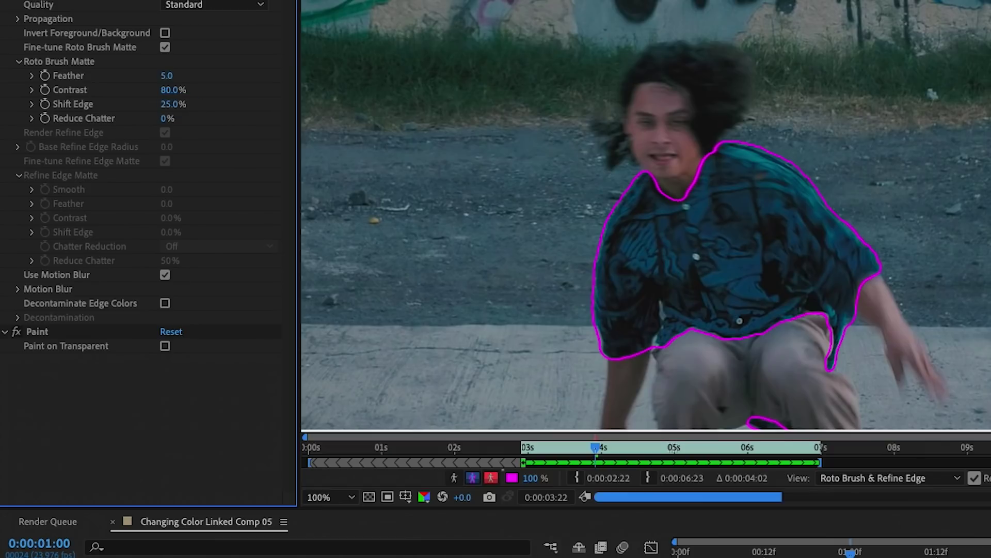
Set the Roto Brush matte's Shift Edge to 15%.
left_click(173, 103)
type("15")
key("Return")
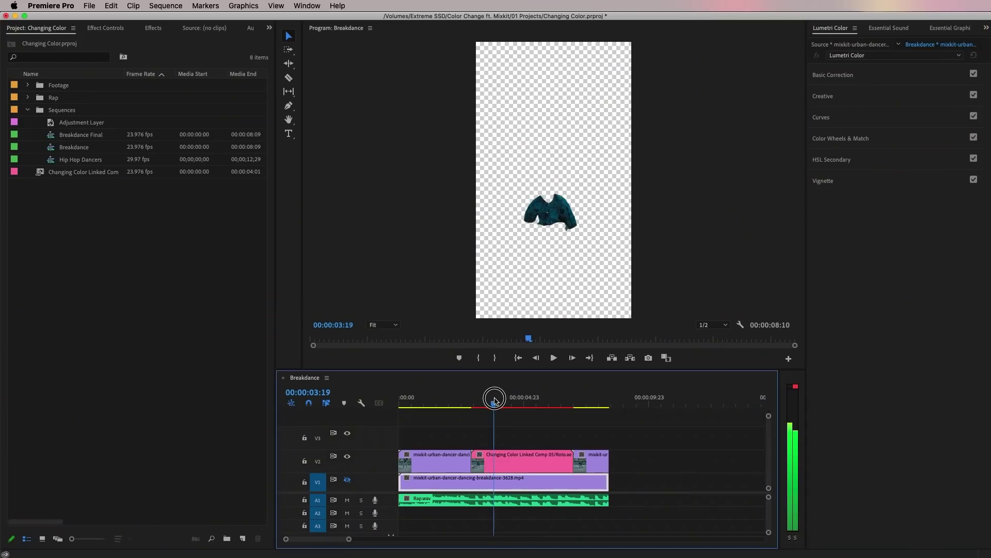
Scrub through the isolated shirt and turn the V1 background footage back on.
left_click_drag(494, 400, 544, 402)
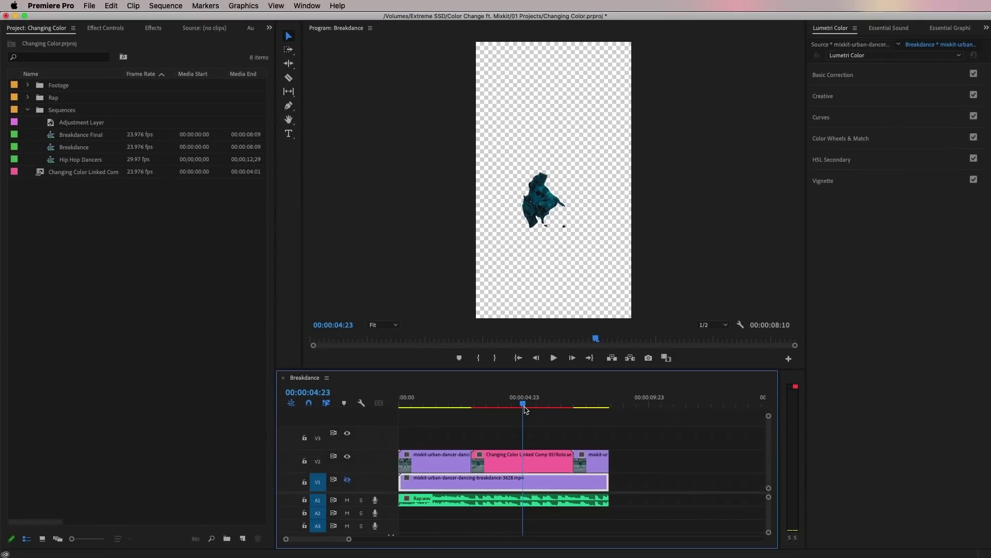
left_click_drag(523, 408, 500, 406)
left_click(348, 480)
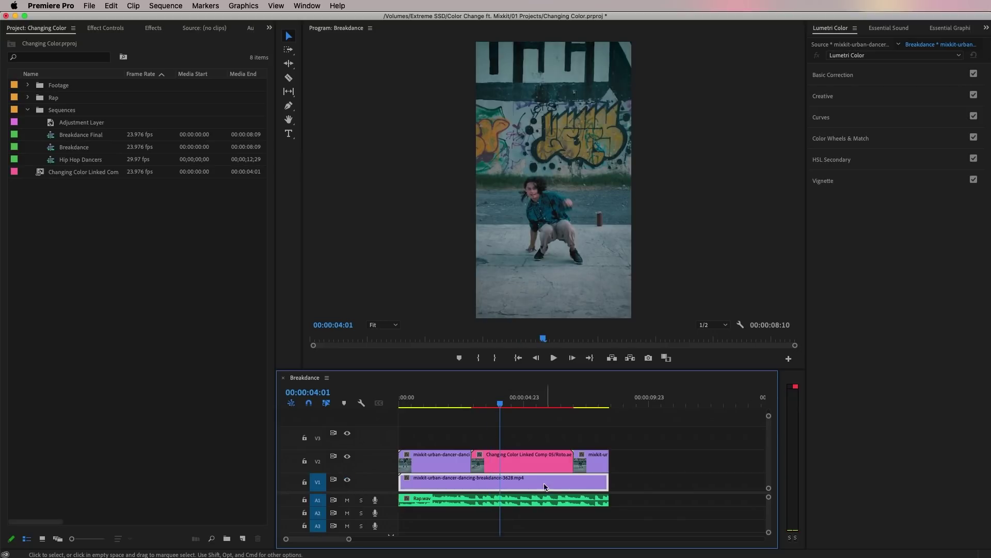
Select the linked comp clip, view the dancer at 100%, and sample the teal shirt for the Lumetri Hue vs Hue curve.
left_click(501, 462)
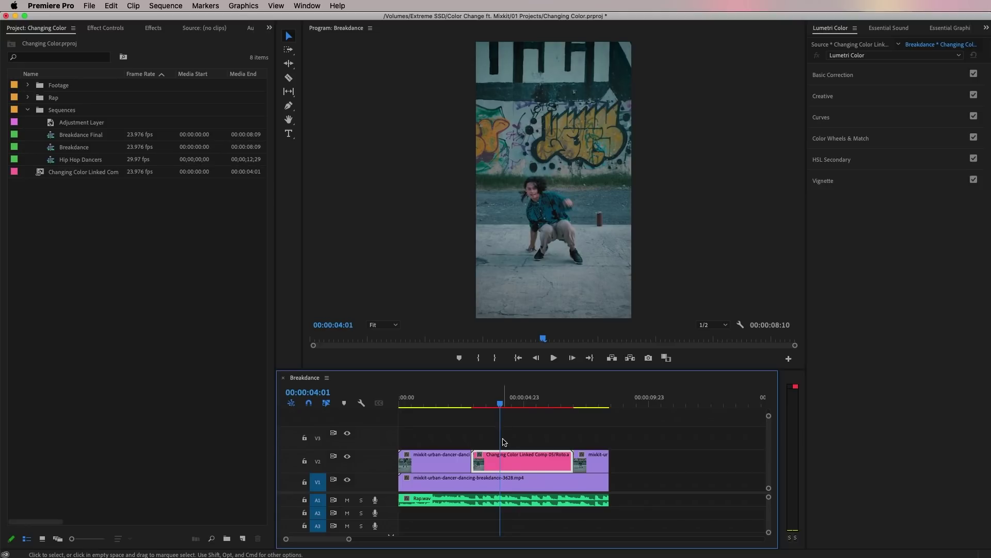
left_click(394, 325)
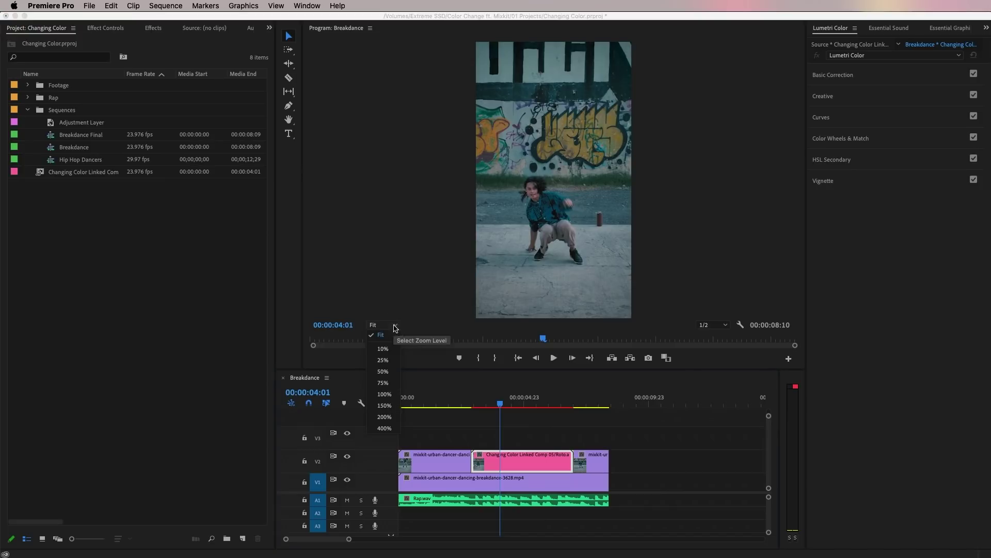
left_click(385, 402)
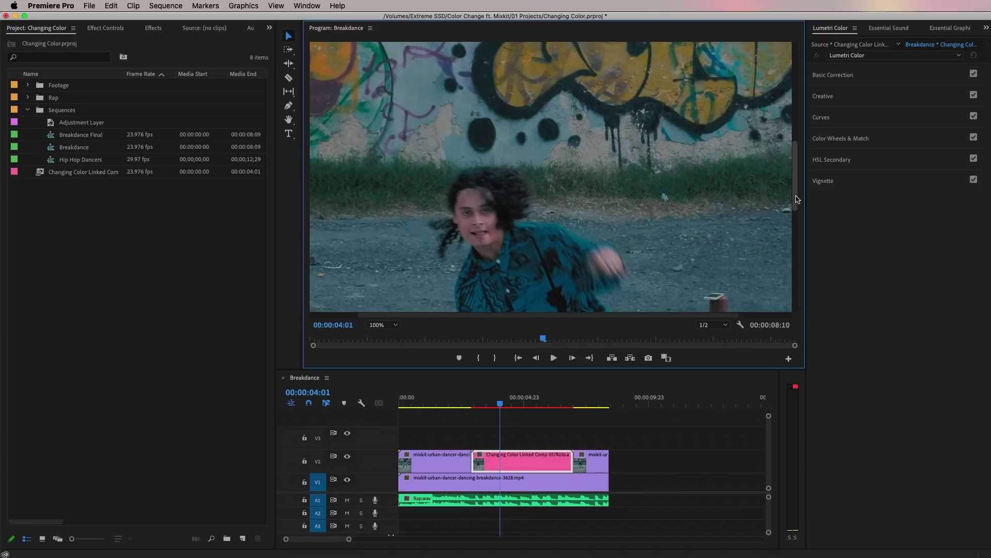
left_click_drag(796, 200, 799, 234)
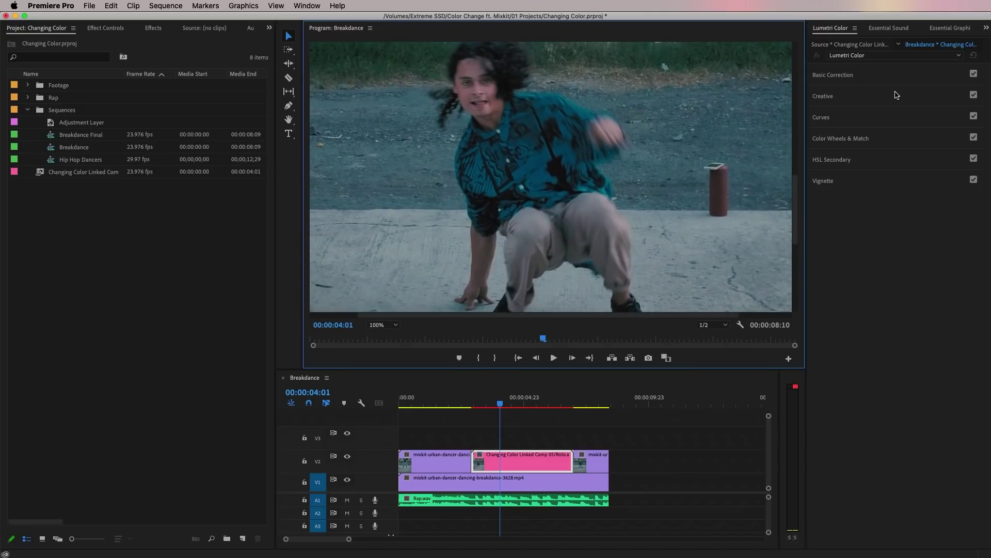
left_click(837, 118)
scroll(980, 404, "down", 5)
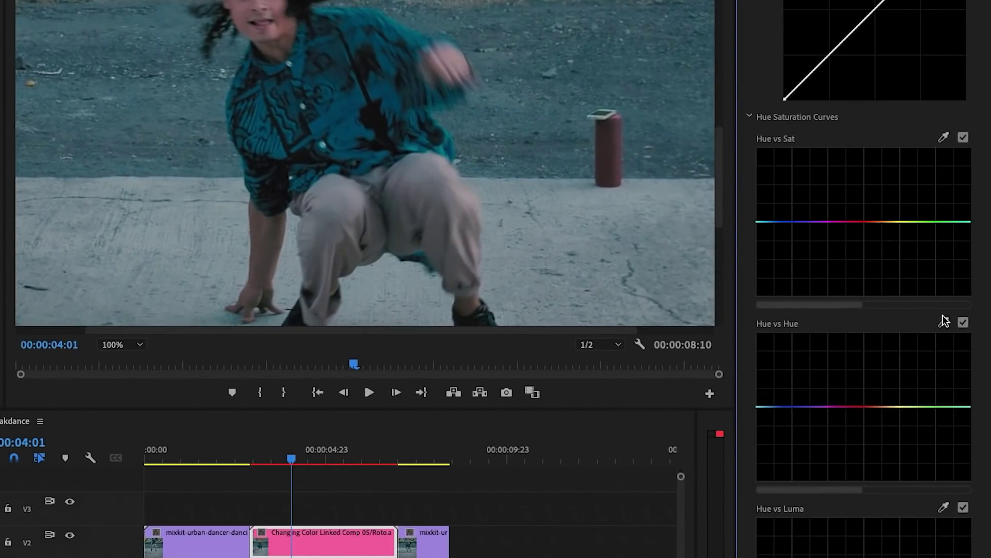
left_click(350, 113)
left_click_drag(801, 491, 852, 465)
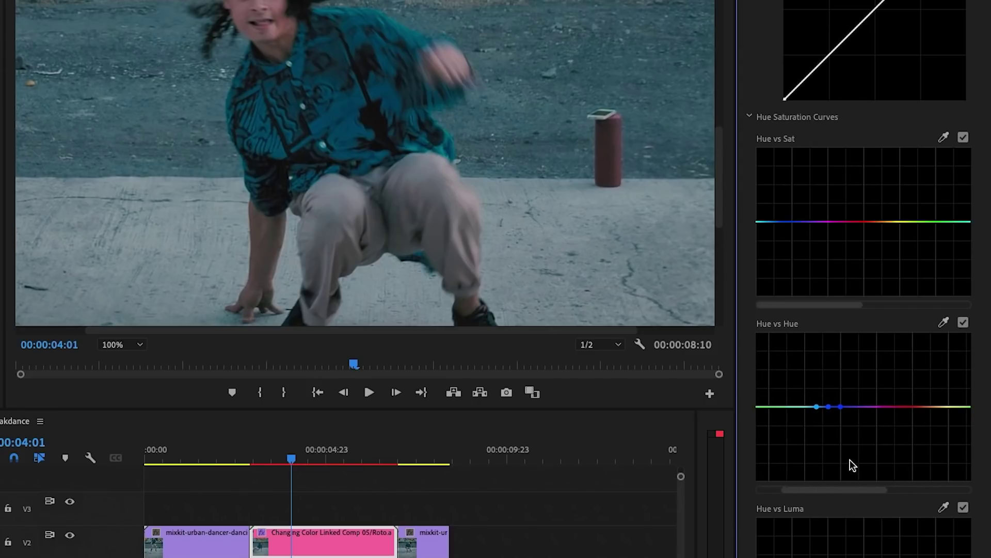
Shape the sampled Hue vs Hue range into a raised, flat-topped plateau that turns the shirt green.
left_click_drag(828, 407, 829, 368)
left_click_drag(817, 407, 810, 407)
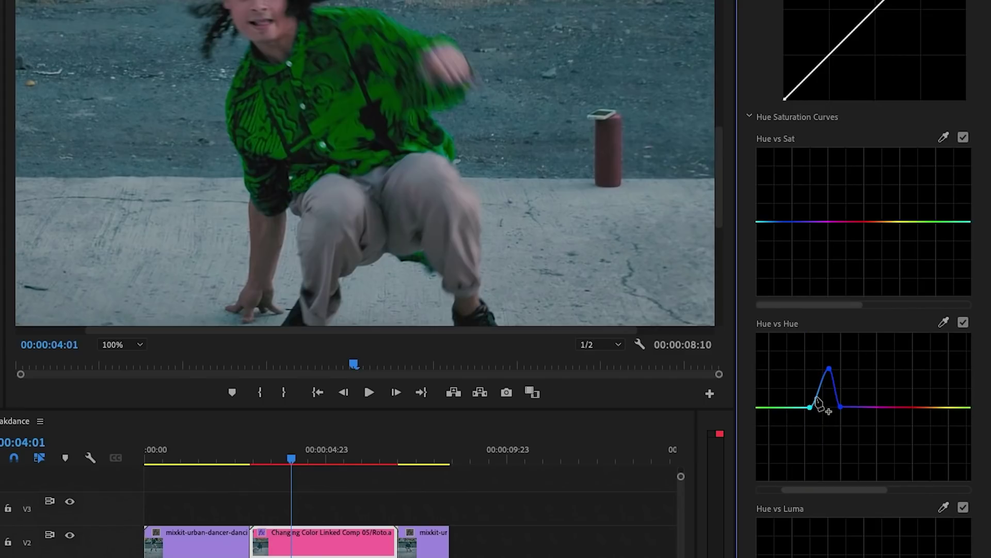
left_click_drag(816, 397, 816, 371)
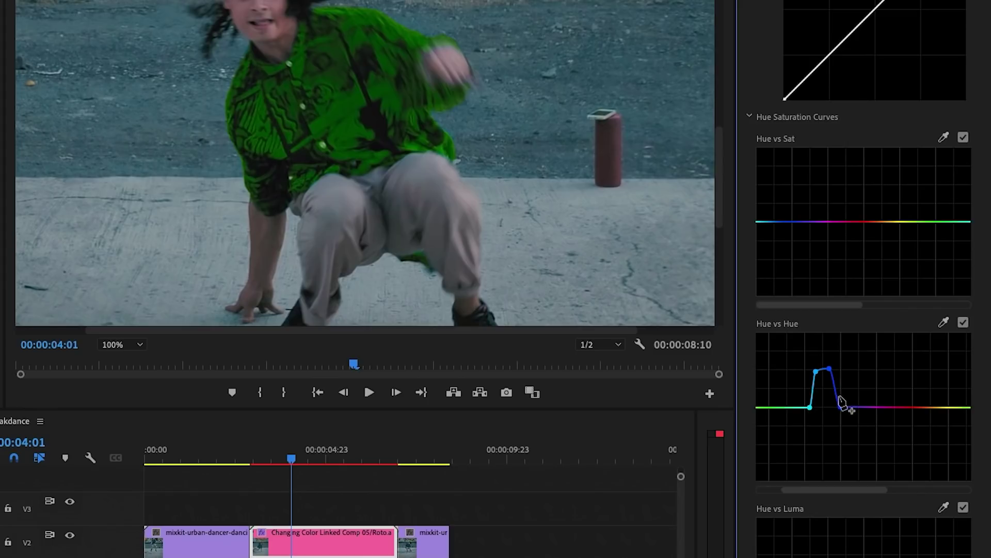
left_click(306, 458)
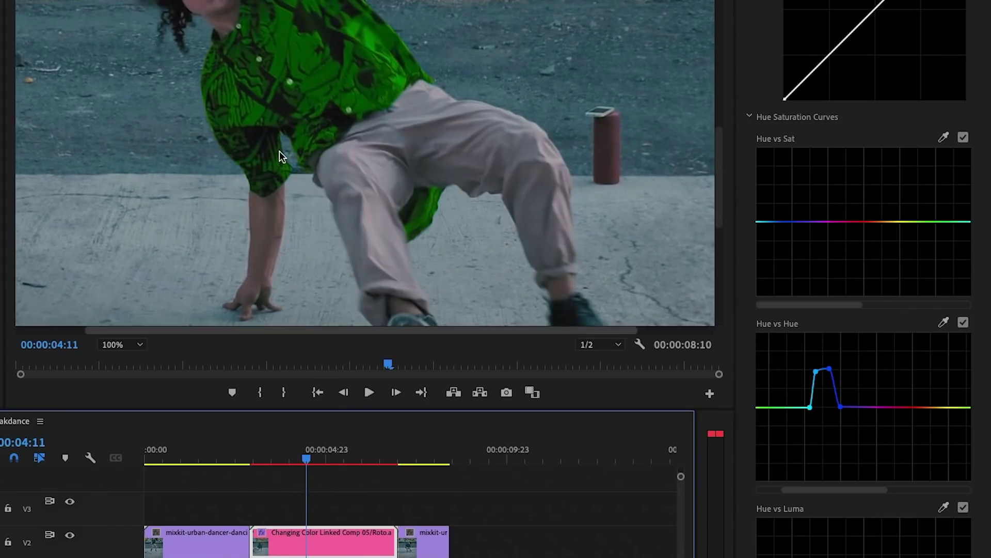
left_click_drag(839, 402, 826, 370)
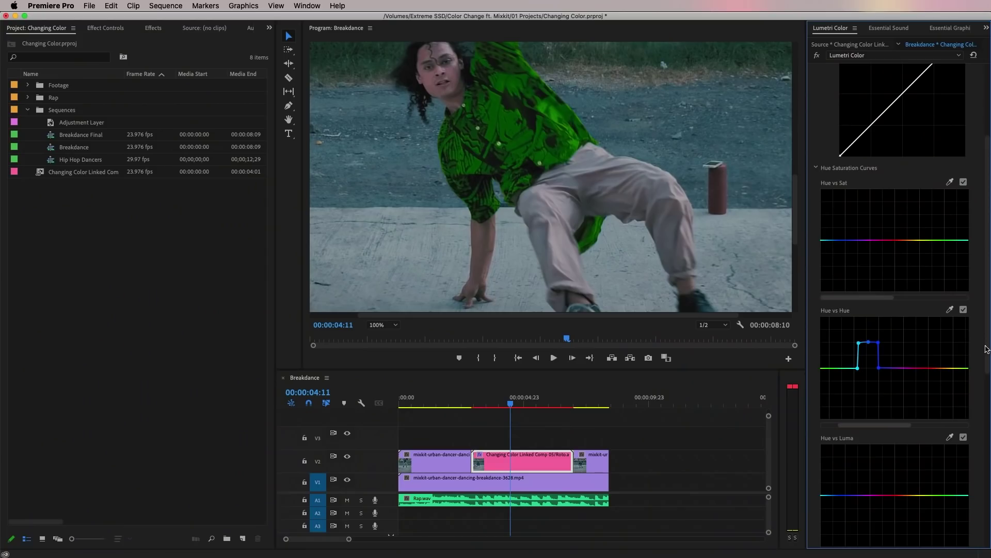
Sample the shirt for Hue vs Luma, raise its range slightly into a flat plateau, and compare the curve on and off.
scroll(983, 382, "down", 2)
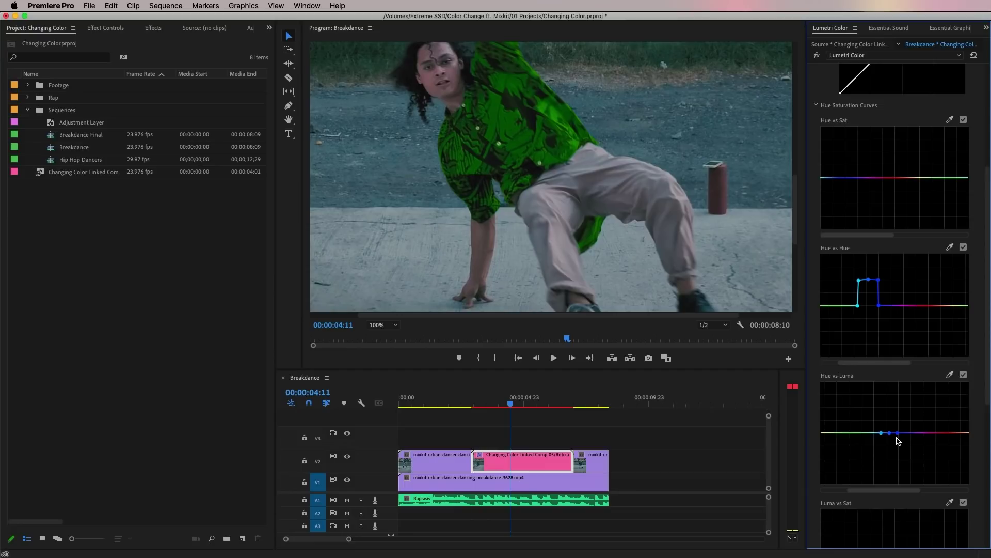
left_click_drag(891, 435, 889, 381)
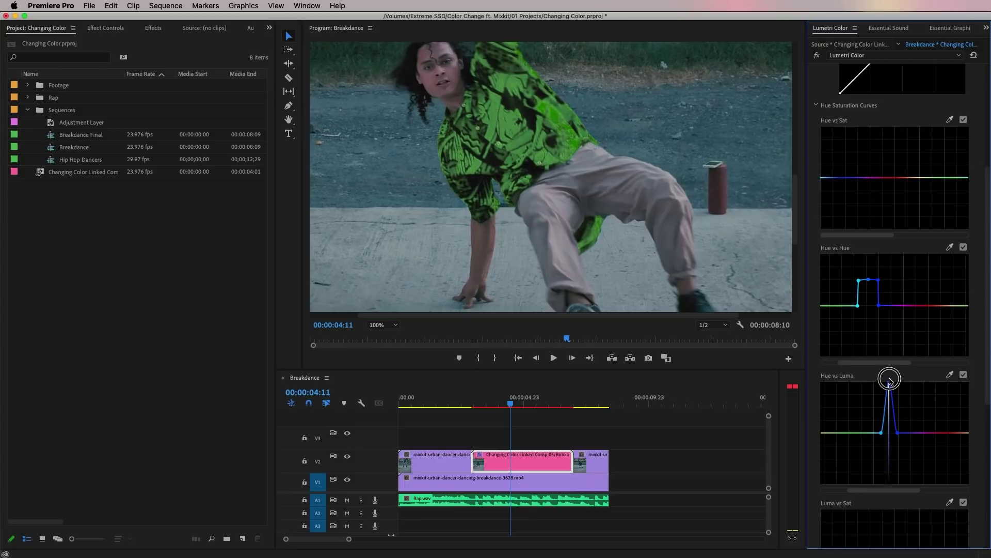
left_click_drag(889, 380, 890, 417)
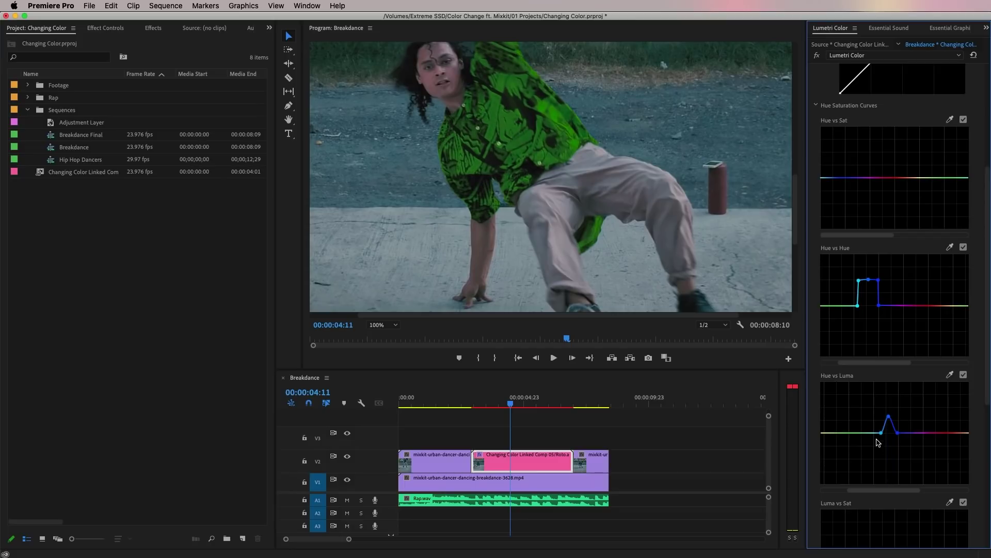
left_click_drag(881, 433, 877, 433)
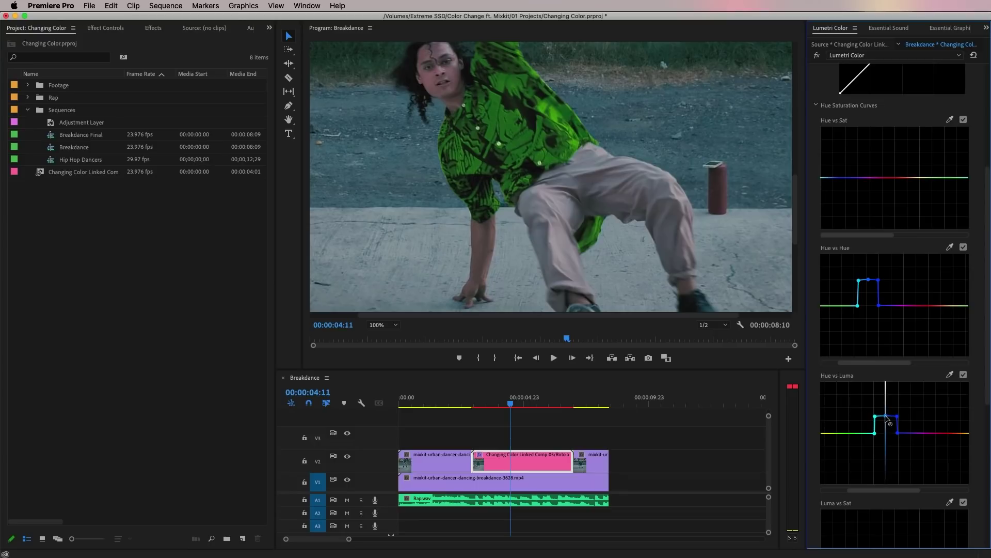
left_click(963, 375)
left_click(964, 375)
left_click(963, 376)
left_click(963, 375)
Raise the shirt's color range slightly in the Hue vs Sat curve and check the curve's effect.
left_click_drag(836, 181, 873, 163)
left_click(963, 120)
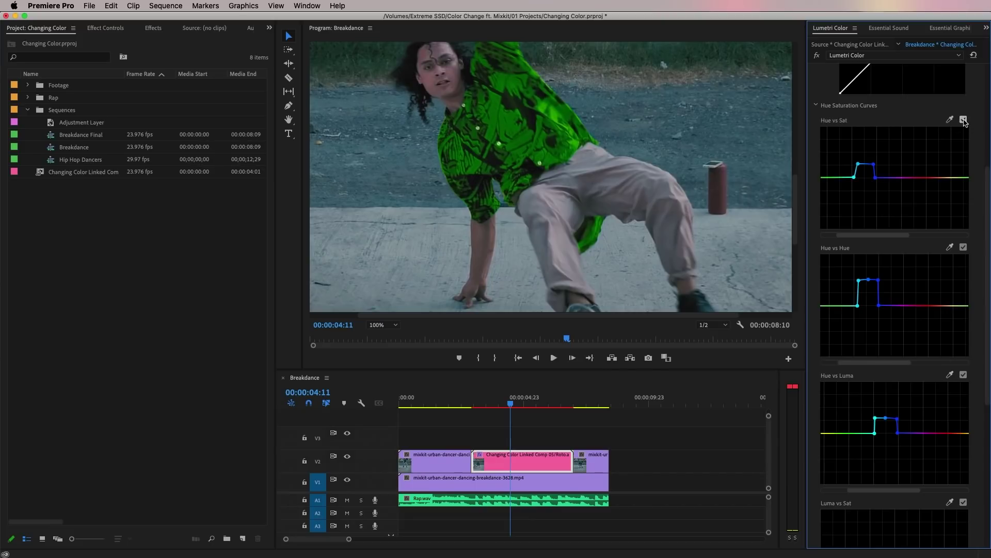
Fit the whole frame in the preview and scrub through the green shirt section.
left_click(493, 402)
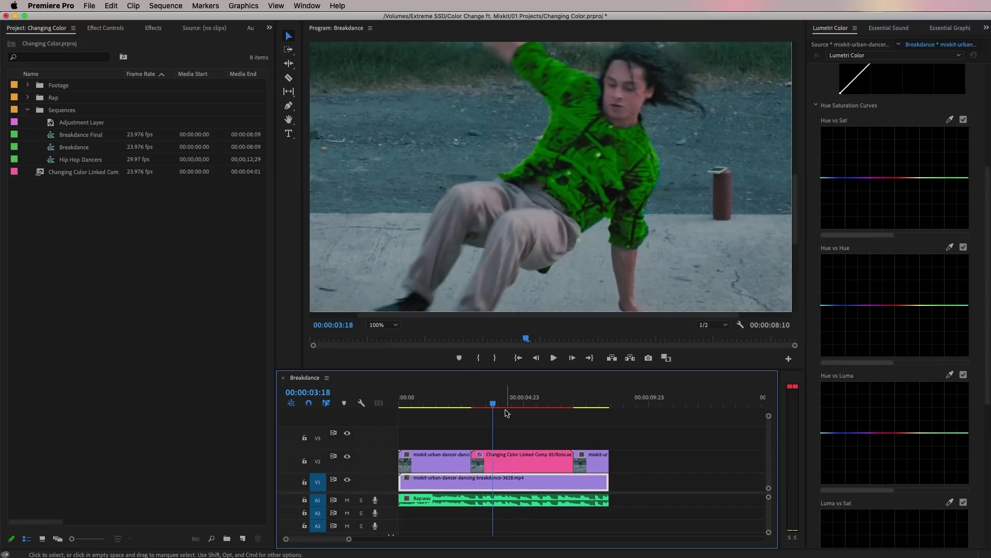
left_click(394, 326)
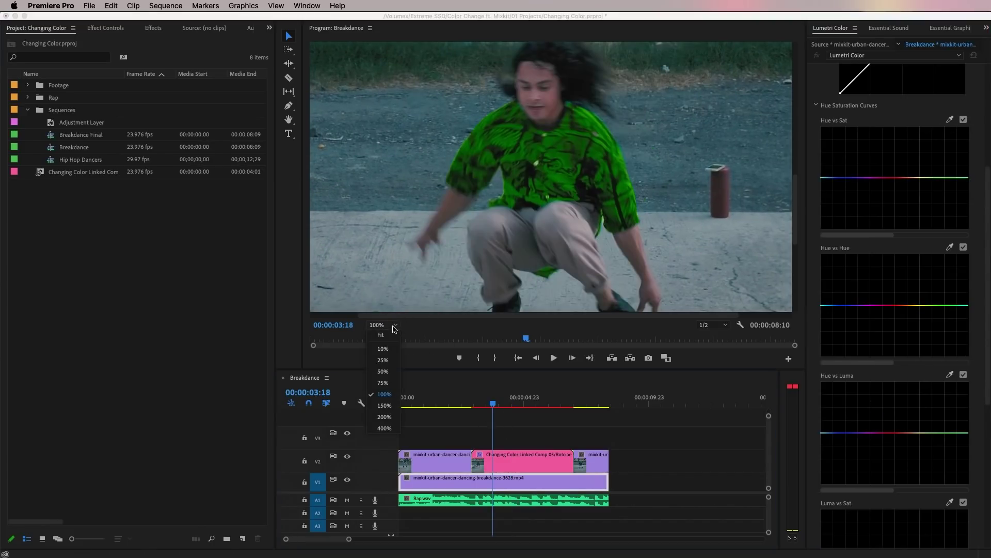
left_click(389, 336)
left_click(507, 440)
left_click_drag(493, 408, 472, 412)
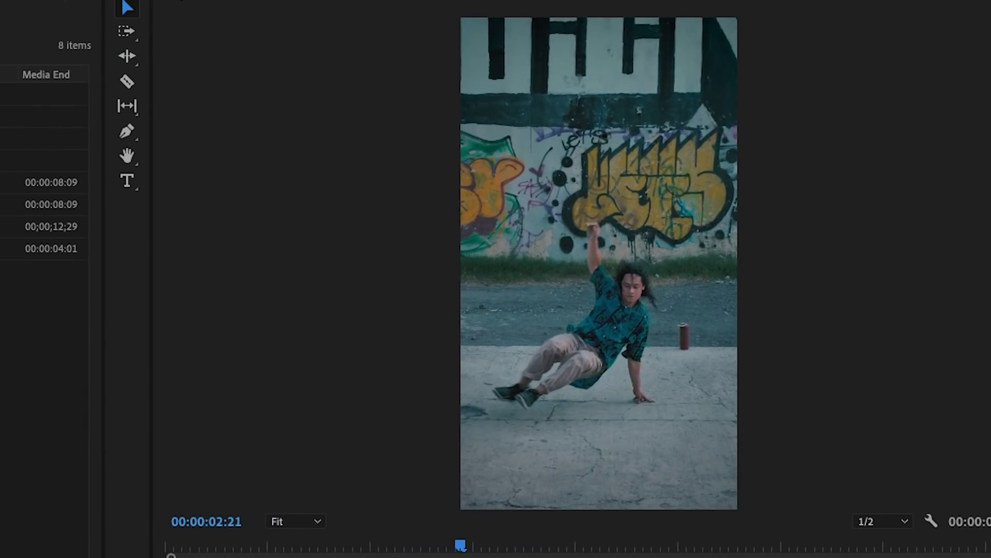
left_click_drag(460, 546, 528, 546)
Split the linked comp clip into three pieces with cuts at 00:00:04:03 and 00:00:05:11.
left_click_drag(489, 416, 502, 414)
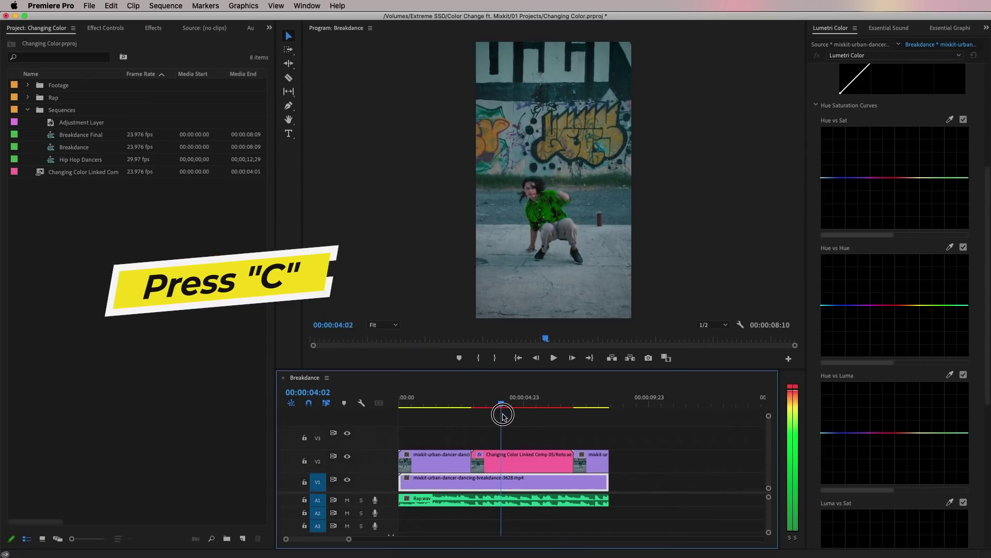
key("c")
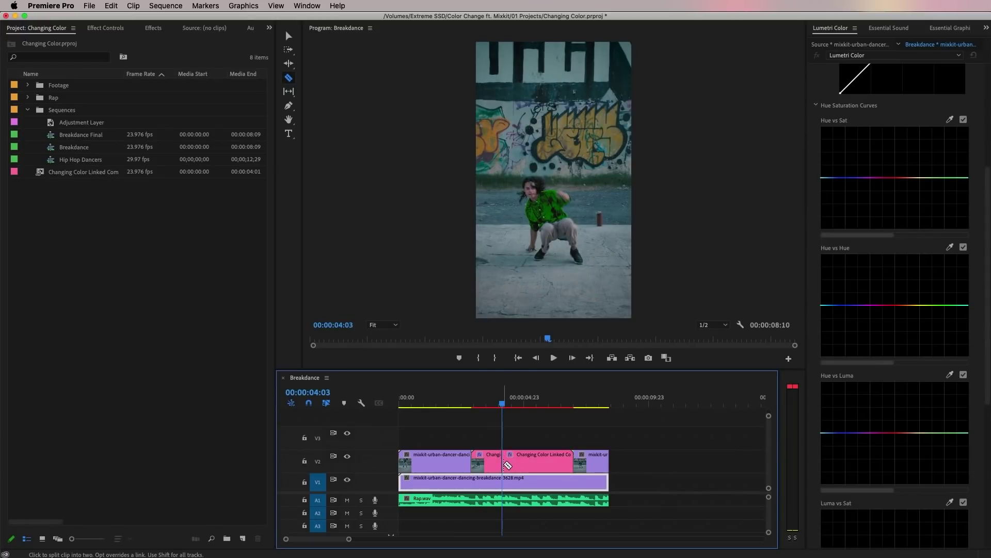
left_click_drag(515, 412, 536, 417)
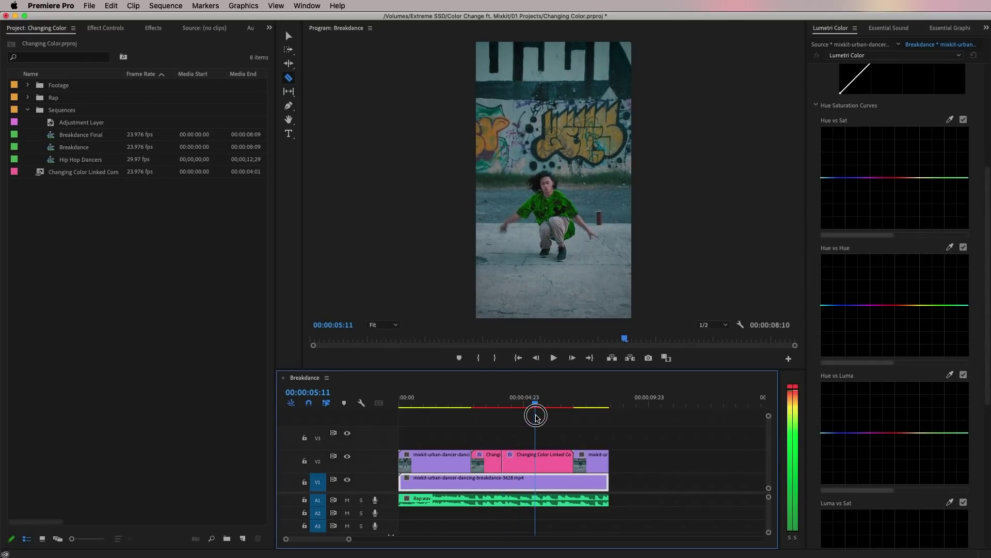
left_click(537, 463)
Raise the middle linked comp piece's Hue vs Hue plateau to the top of the graph to turn the shirt orange.
left_click(520, 400)
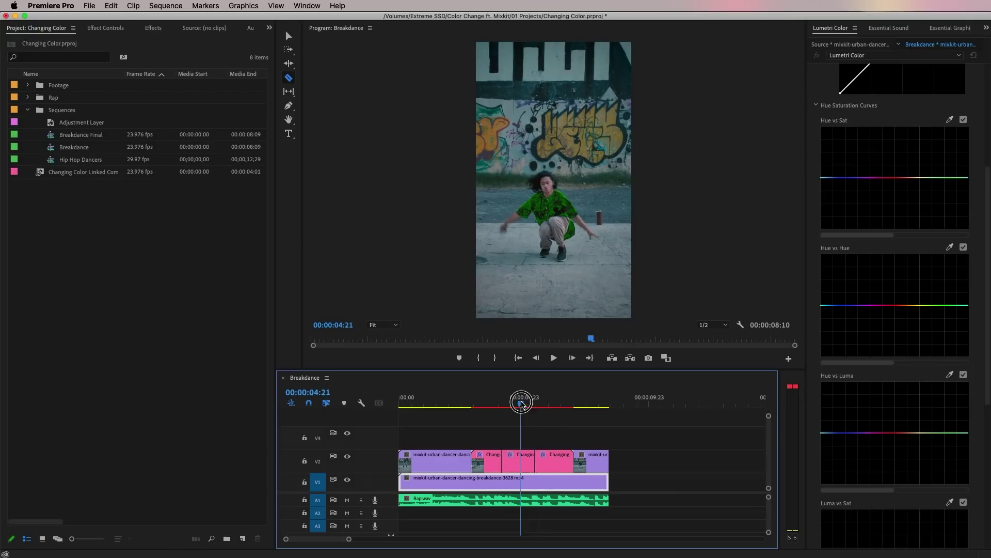
key("v")
left_click(524, 466)
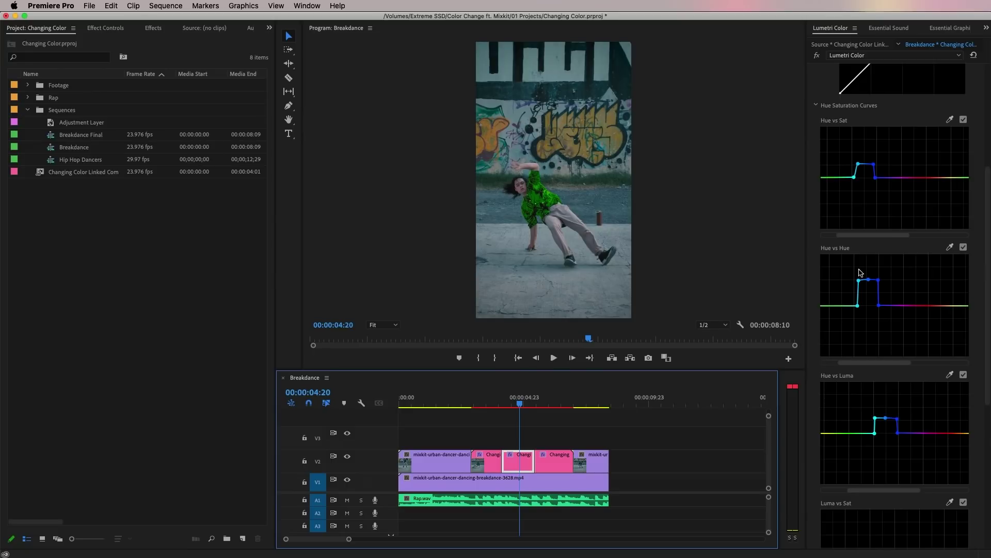
left_click_drag(858, 282, 869, 256)
left_click(878, 281)
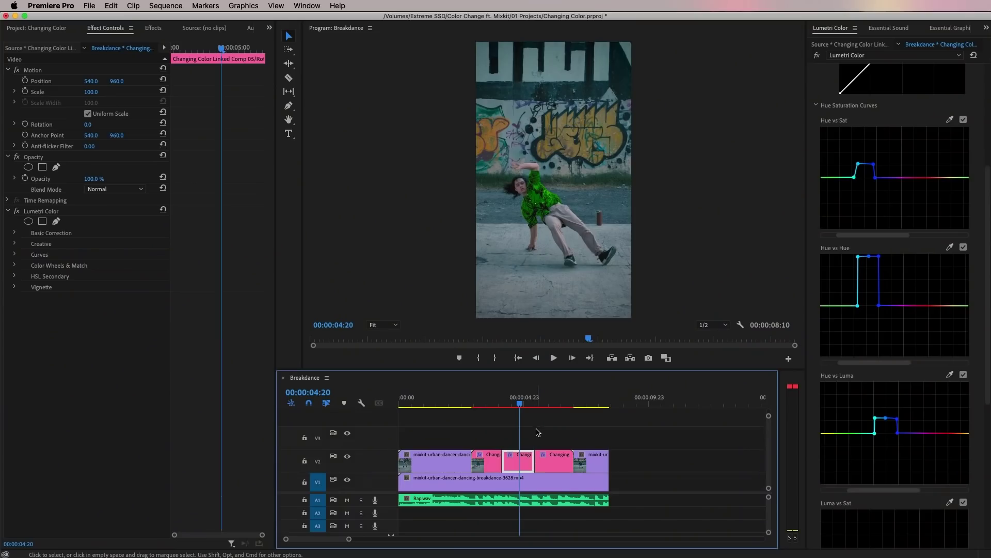
left_click(534, 435)
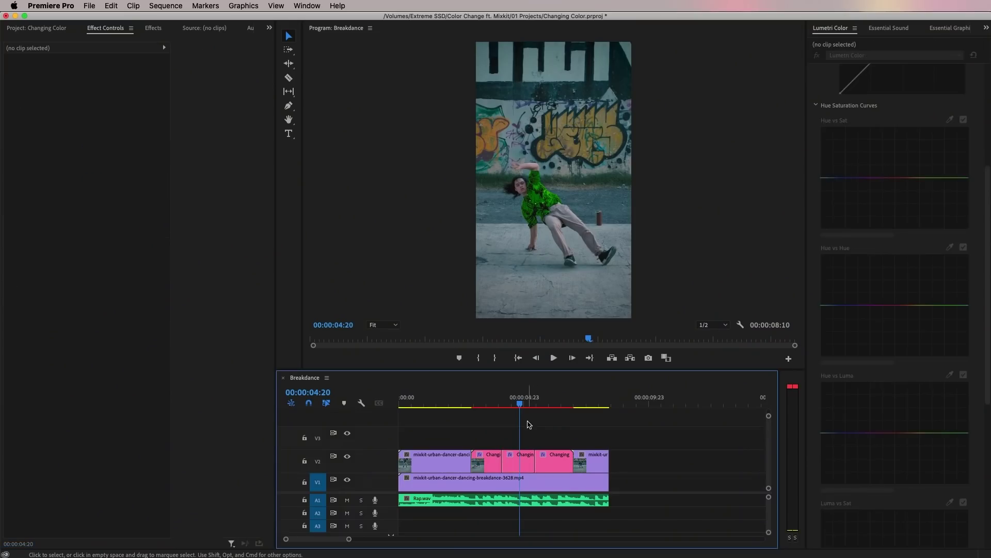
left_click(523, 403)
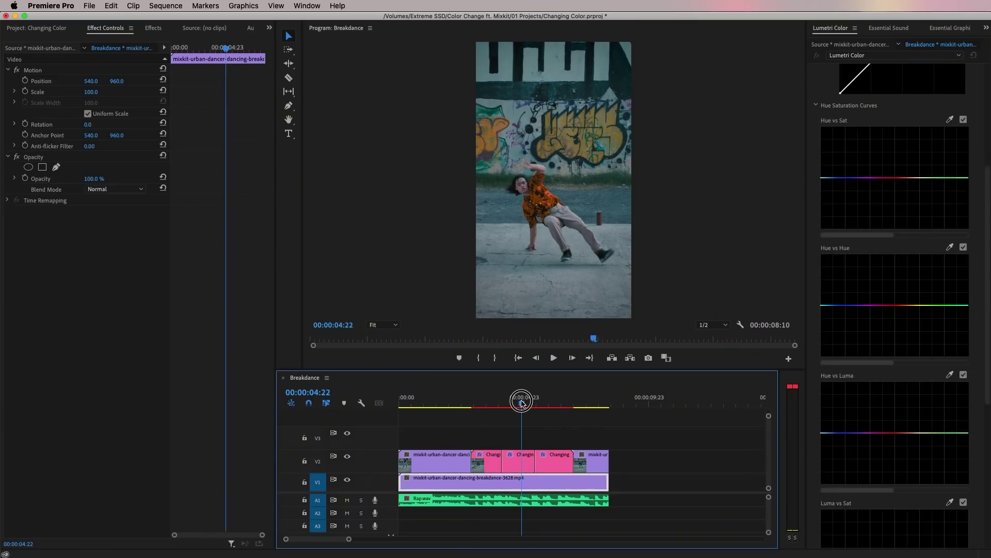
left_click_drag(522, 404, 520, 404)
Raise the Hue vs Sat plateau a little higher on the middle linked comp piece.
left_click(521, 465)
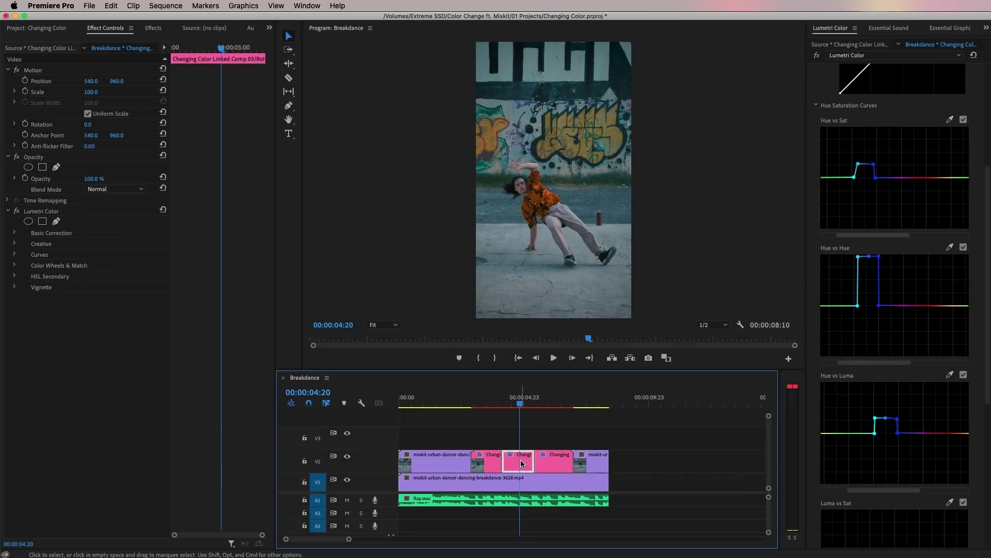
left_click(931, 142)
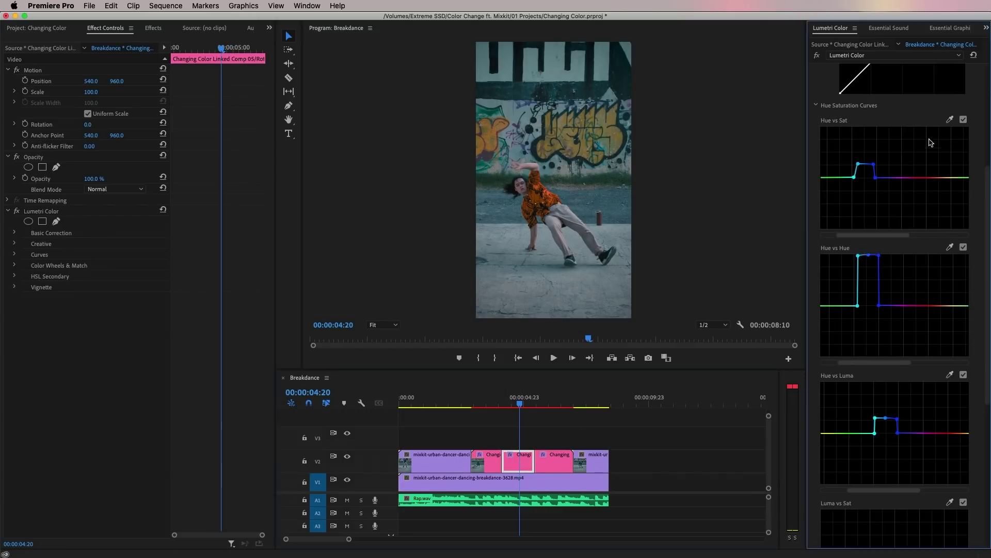
mouse_move(859, 163)
left_mouse_down()
mouse_move(856, 154)
mouse_move(875, 153)
left_mouse_up()
Lower the Hue vs Hue plateau below the center line on the third linked comp piece.
left_click_drag(564, 403, 545, 403)
left_click_drag(868, 285, 863, 334)
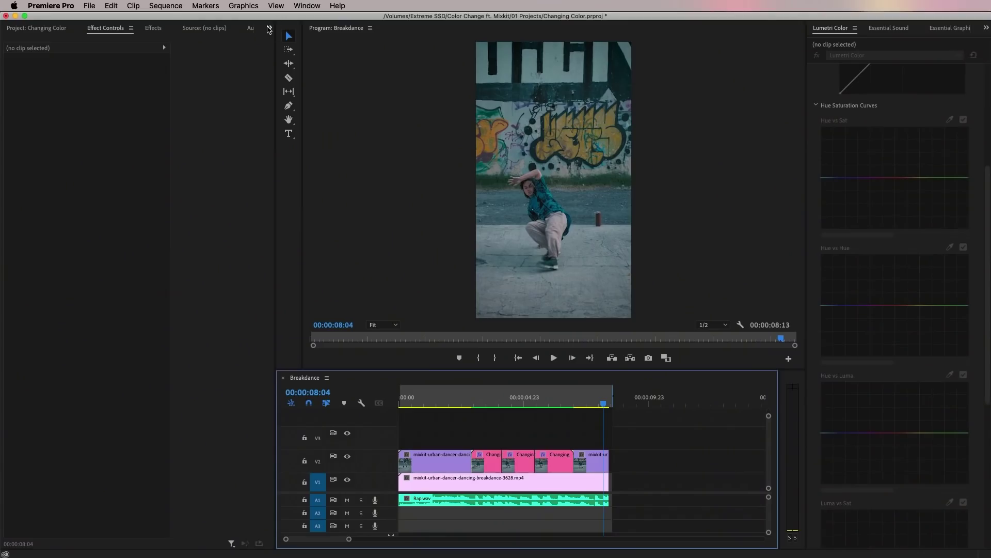
Examine the footage's brightness levels in Lumetri Scopes, then return to the project's item list.
left_click(269, 27)
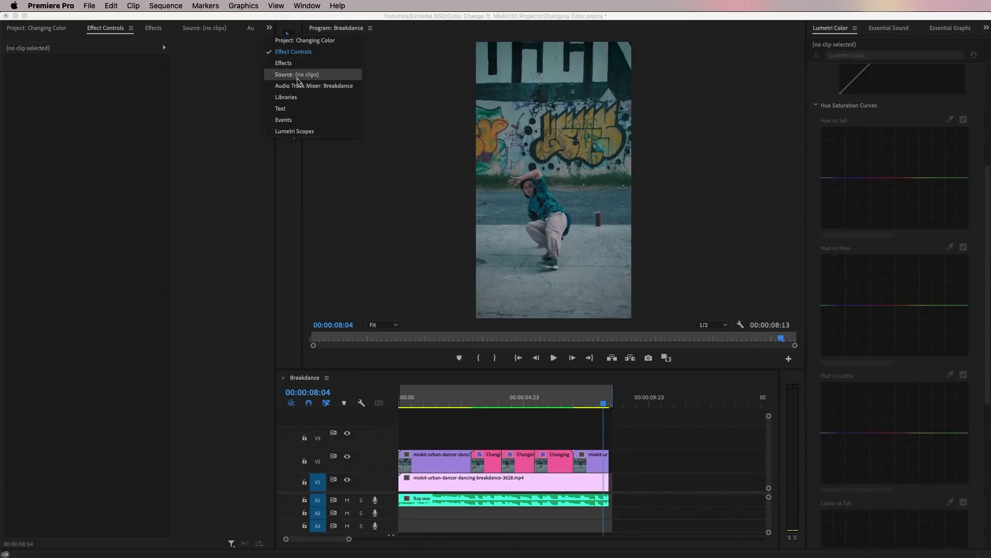
left_click(298, 131)
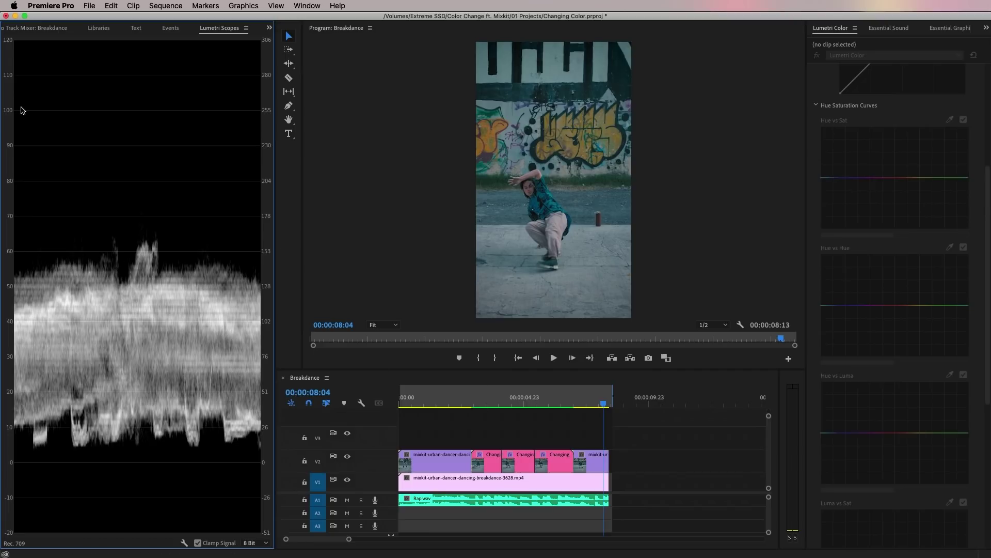
left_click(267, 27)
left_click(289, 40)
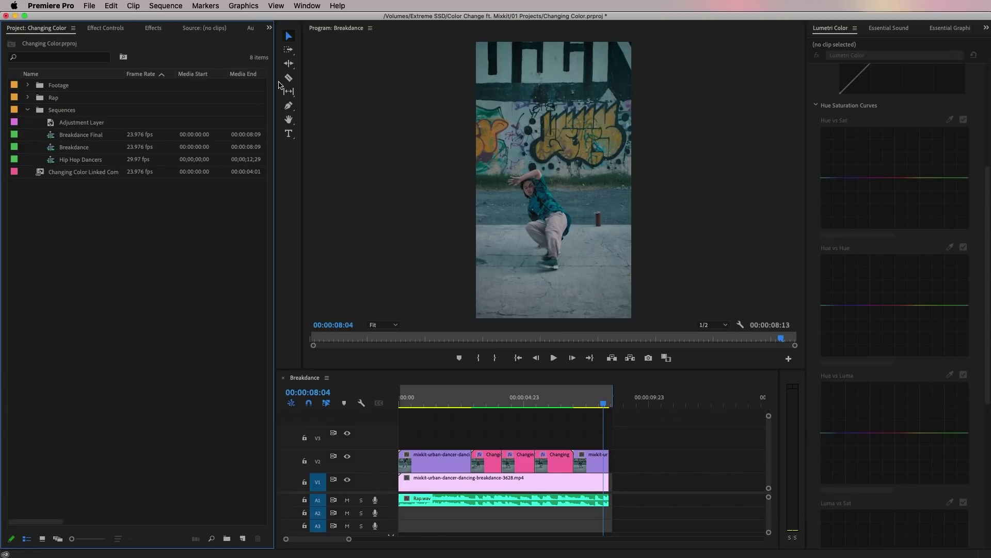
Create a new adjustment layer and place it on V3, extended to span the full length of the Breakdance sequence's clips.
right_click(110, 220)
mouse_move(165, 262)
left_click(270, 292)
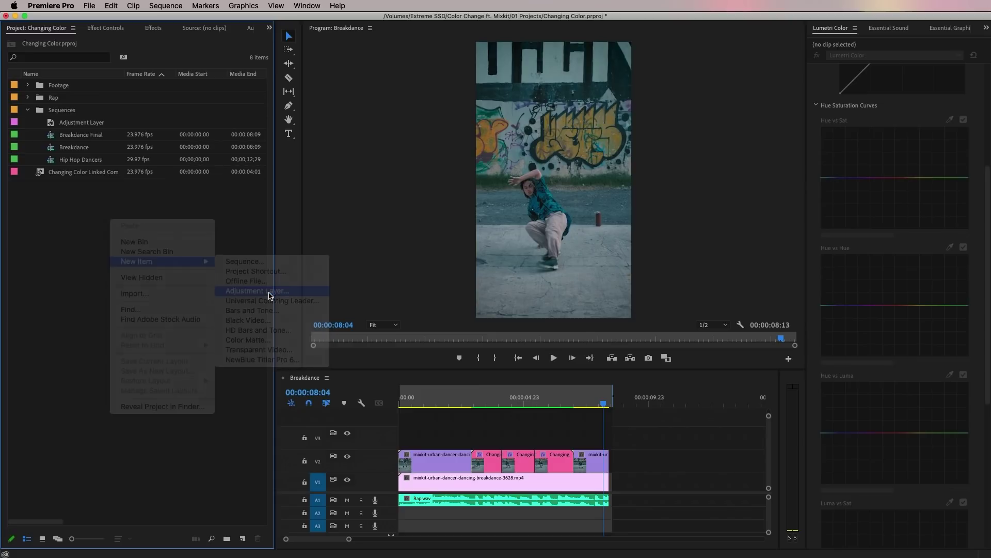
left_click(559, 326)
left_click_drag(96, 86, 390, 437)
left_click_drag(521, 436, 606, 447)
left_click(587, 443)
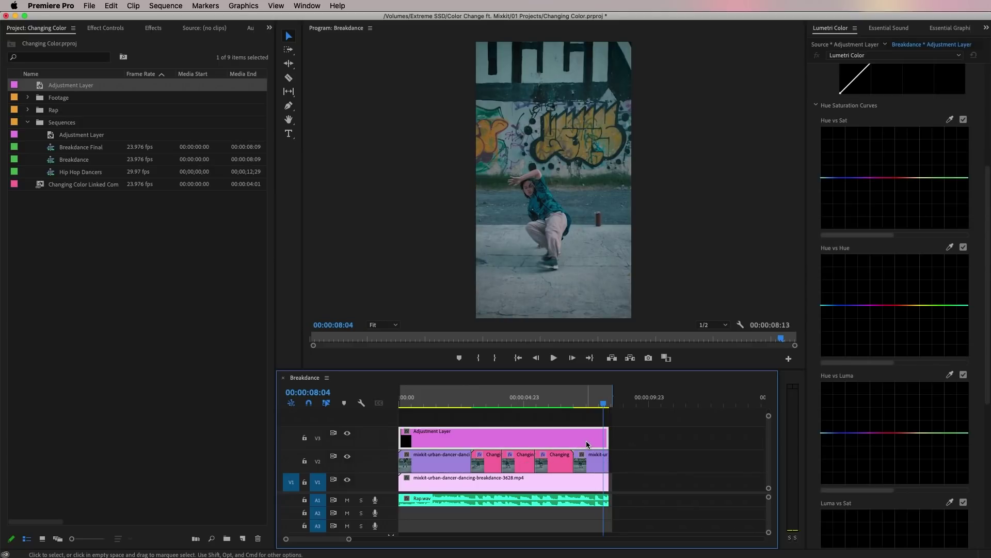
With Lumetri Scopes showing, add contrast to the adjustment layer's RGB curve by moving the white point well inward and the black point slightly inward.
left_click(269, 28)
left_click(297, 132)
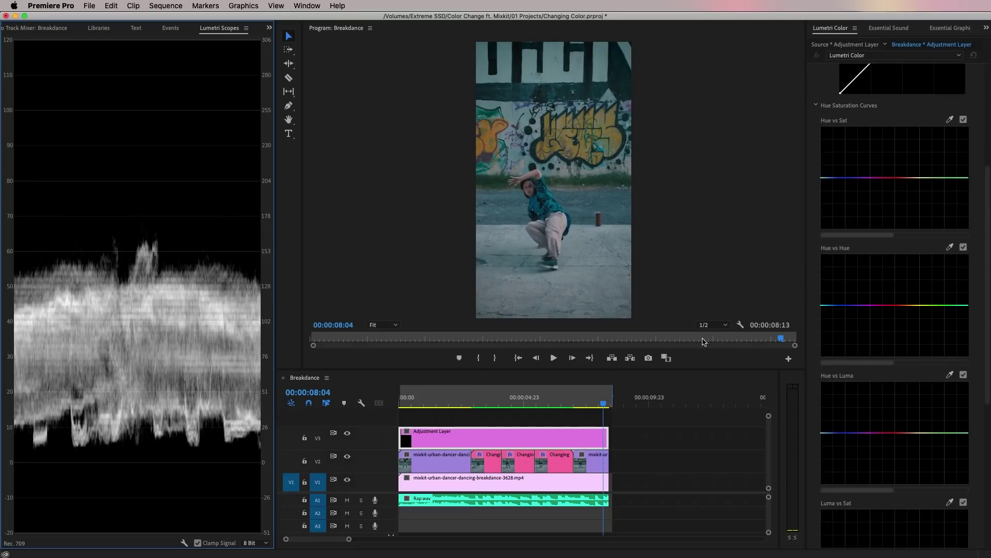
left_click_drag(987, 314, 963, 193)
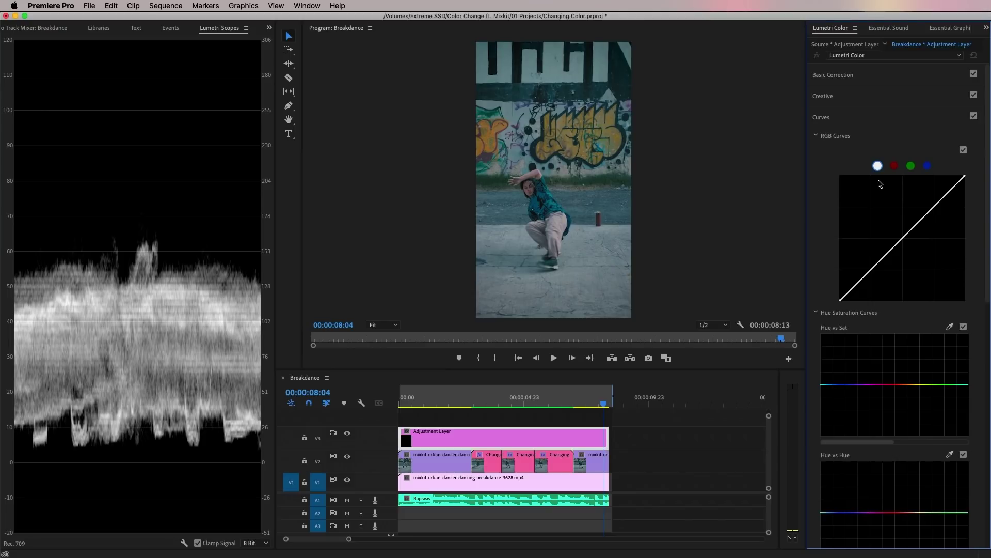
left_click_drag(963, 179, 925, 177)
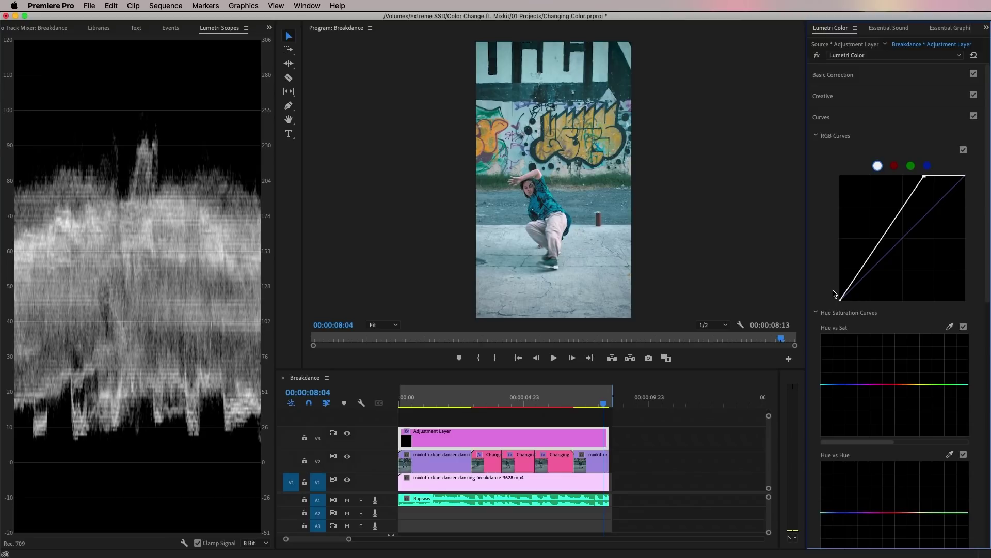
left_click_drag(842, 301, 845, 299)
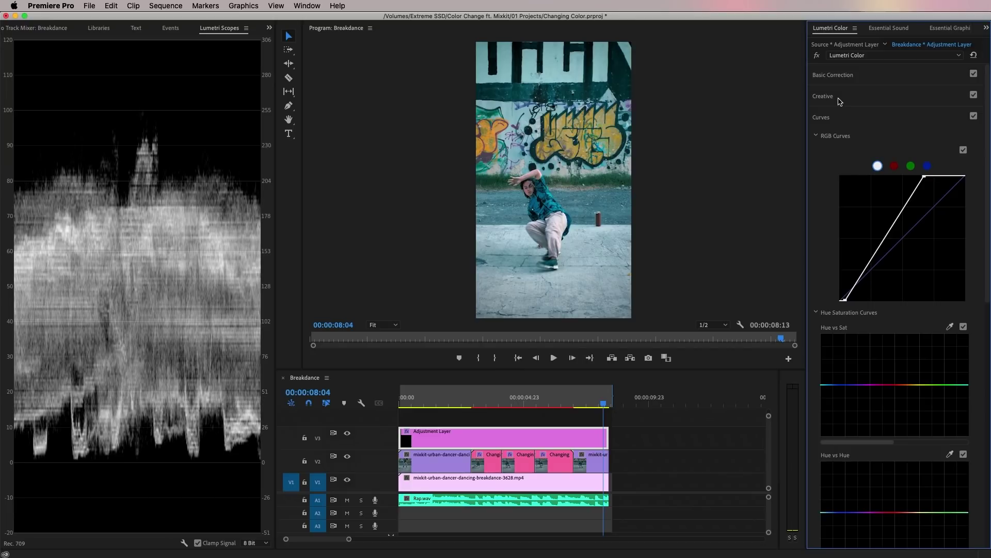
Set the adjustment layer's creative Vibrance to 19.4 and toggle the Lumetri Color effect off and on to compare the grade.
left_click(840, 102)
mouse_move(914, 269)
left_mouse_down()
mouse_move(947, 272)
mouse_move(920, 279)
left_mouse_up()
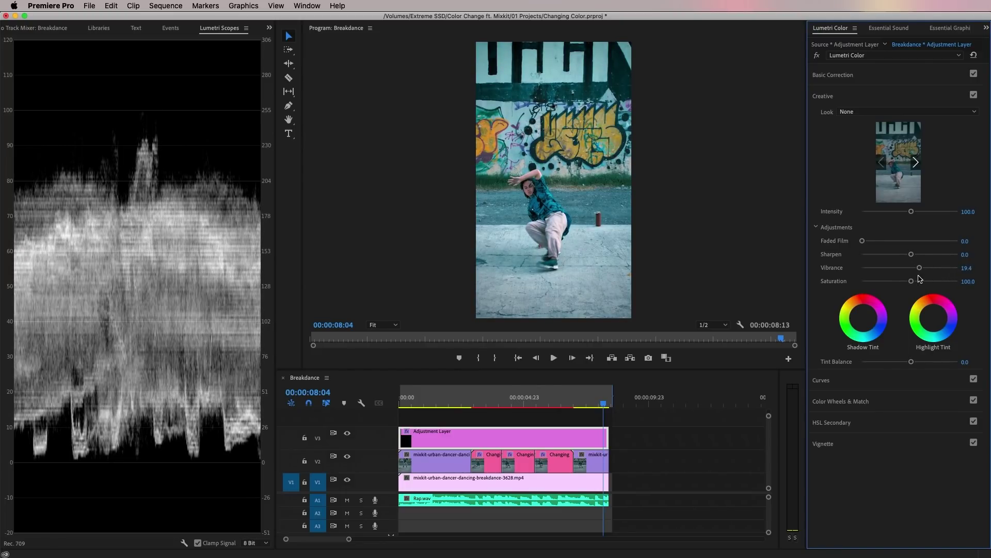
left_click(816, 56)
left_click(816, 57)
left_click(816, 57)
left_click(816, 57)
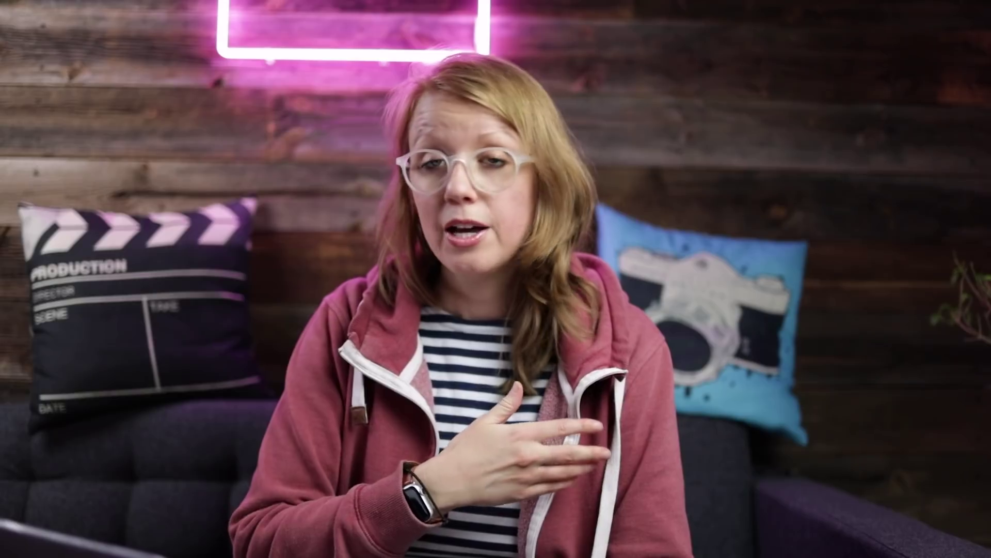